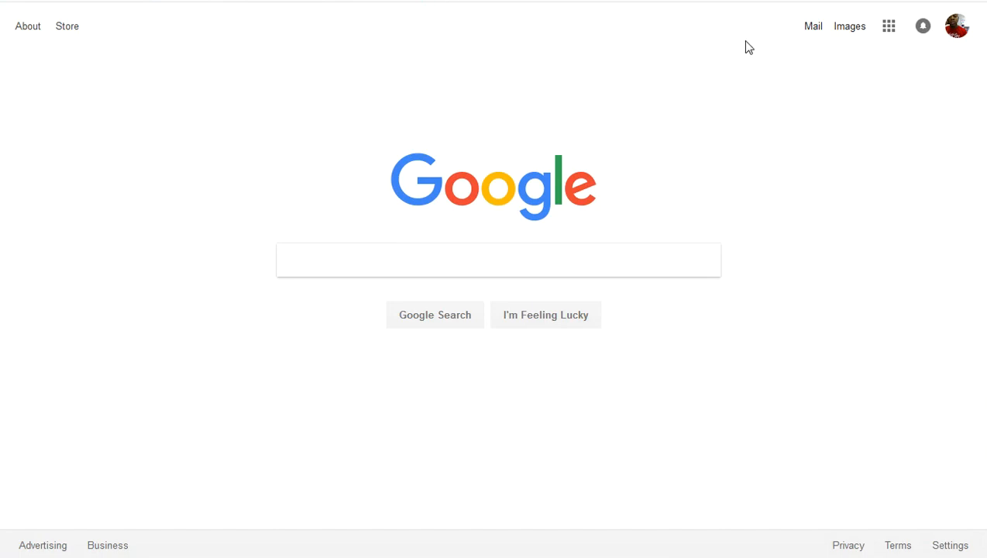
Open Google Drive from the Google homepage's list of apps.
left_click(895, 30)
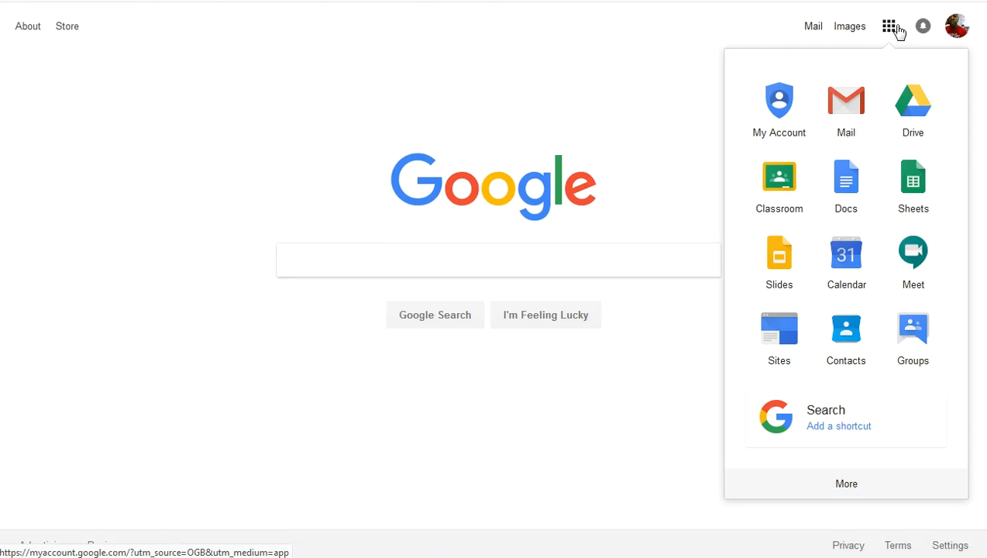
left_click(913, 118)
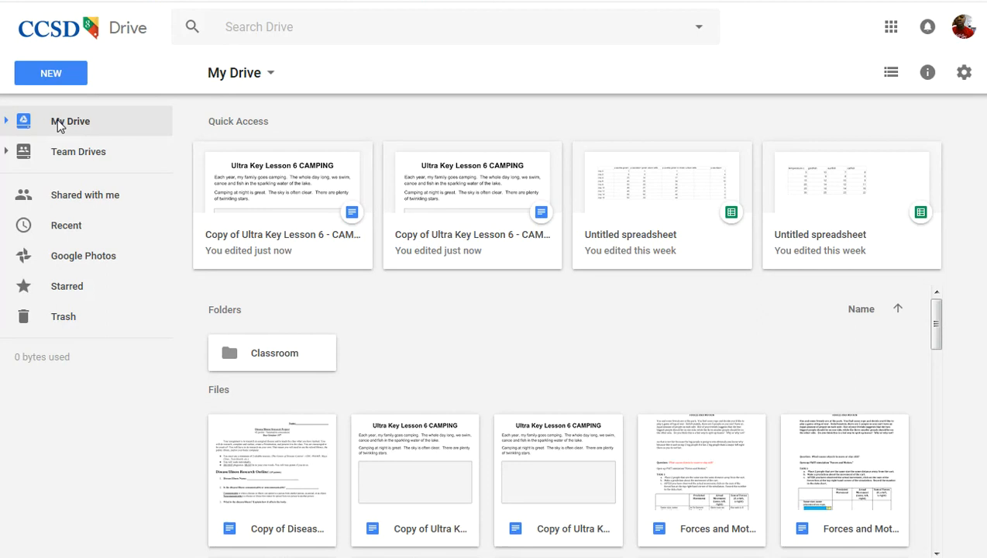
View Team Drives, Shared with me, Recent, Google Photos, Starred and Trash, dismissing the Team Drives introduction, and return to My Drive.
left_click(63, 158)
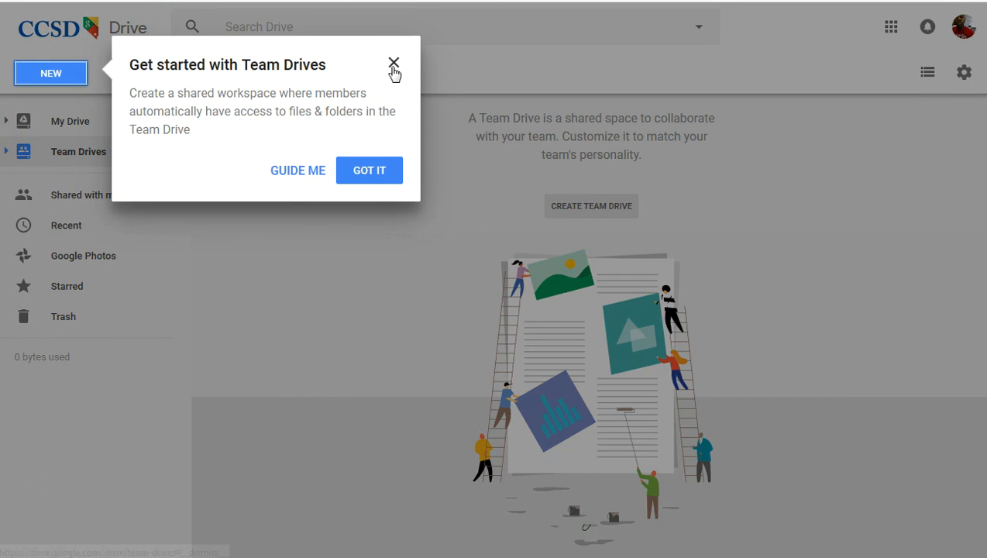
left_click(393, 64)
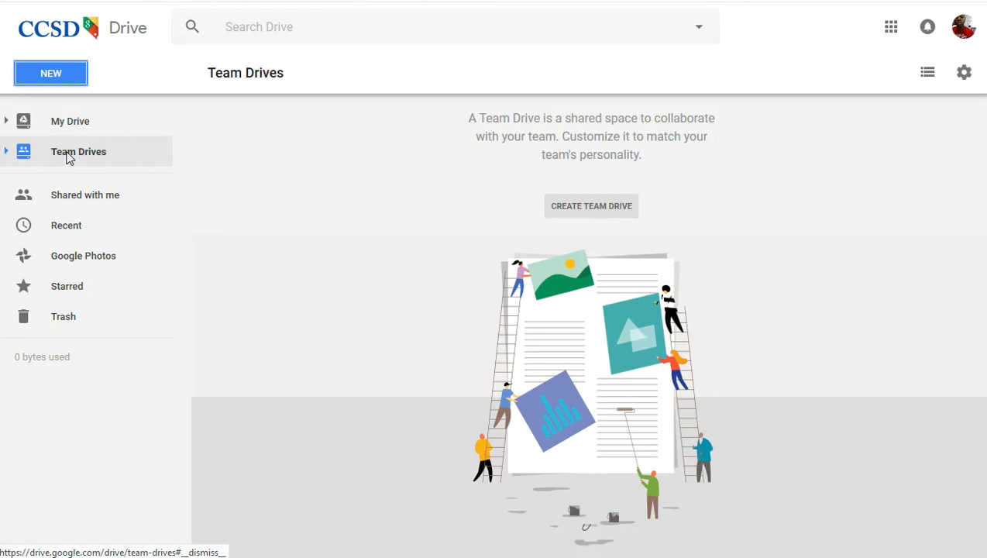
left_click(68, 200)
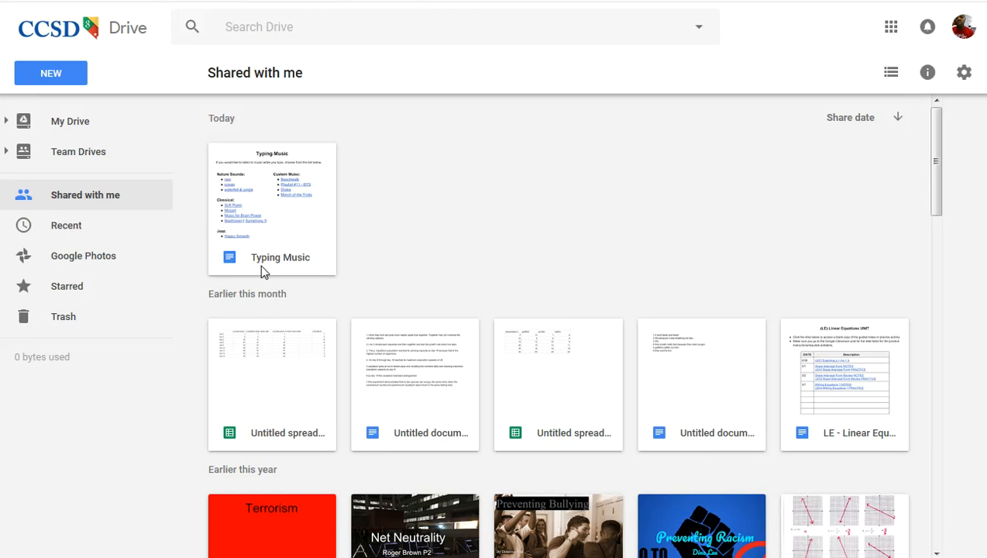
left_click(78, 234)
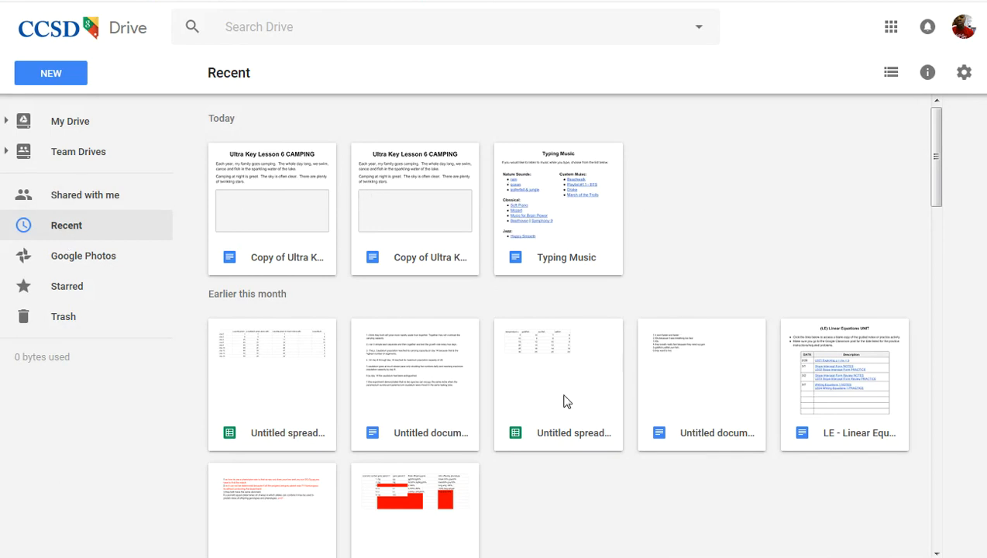
left_click(61, 258)
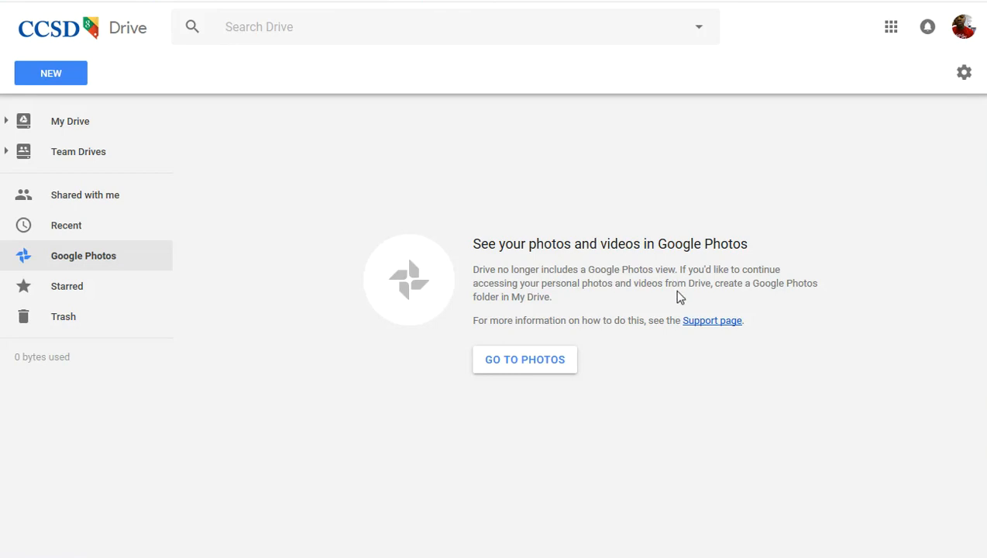
left_click(74, 291)
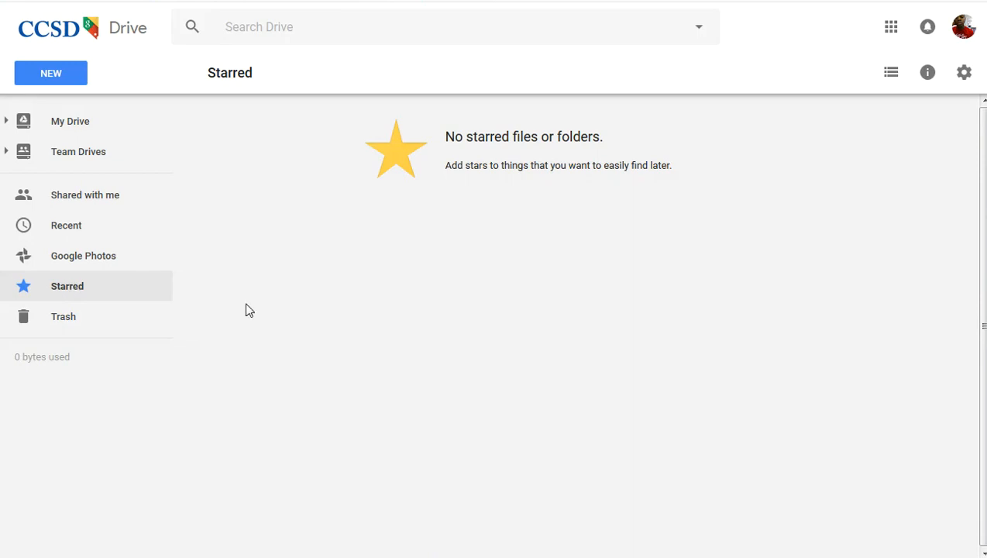
left_click(54, 318)
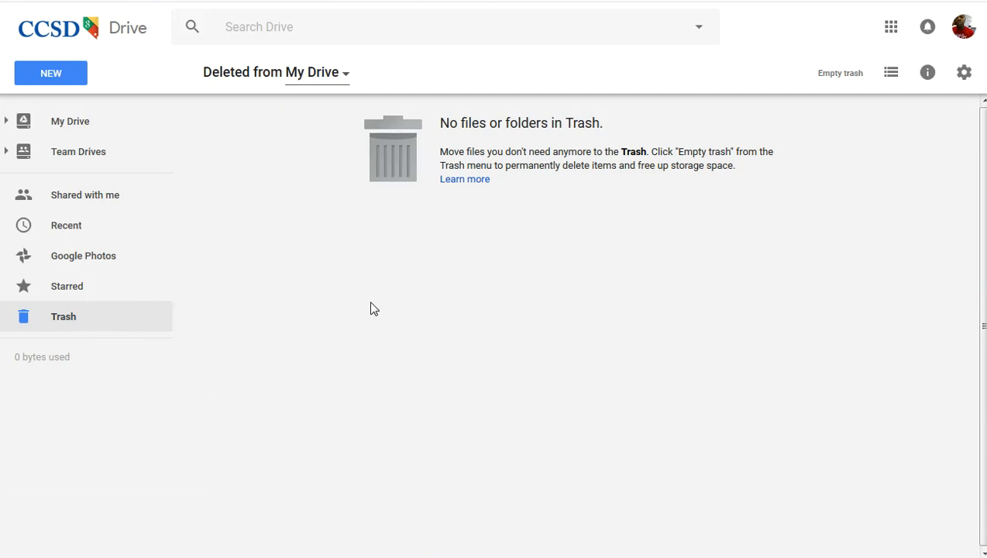
left_click(65, 129)
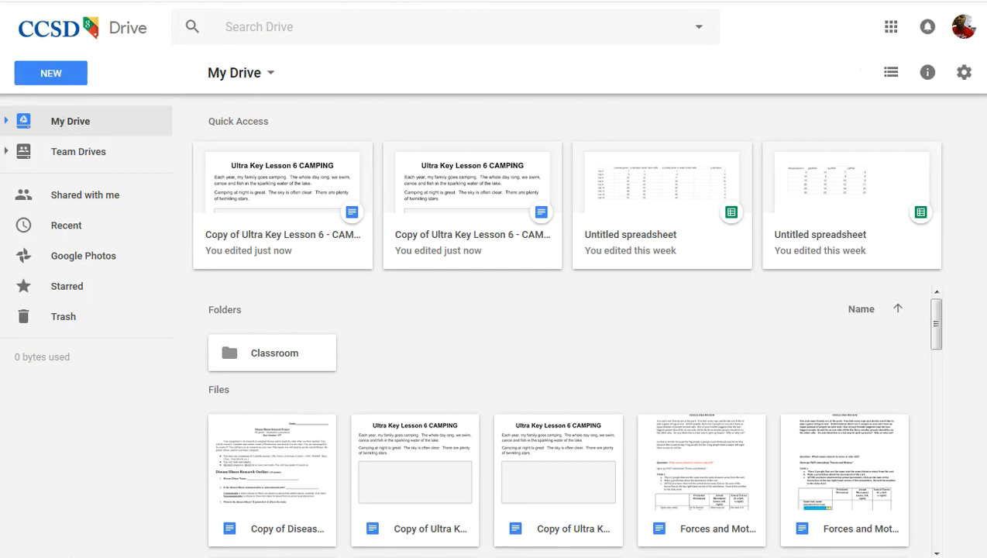
Look at the options for creating and uploading items in My Drive, and close them without choosing any.
left_click(51, 74)
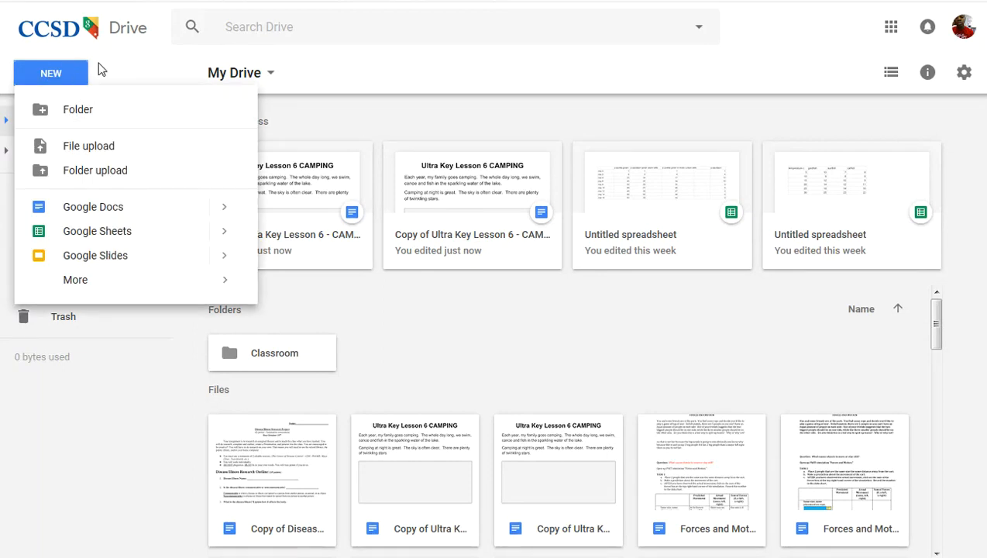
left_click(267, 73)
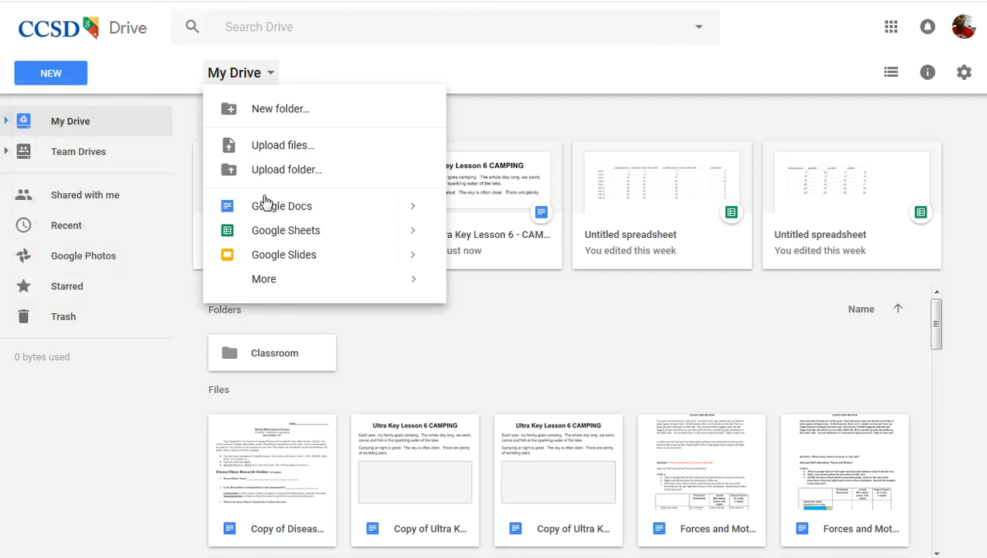
left_click(337, 70)
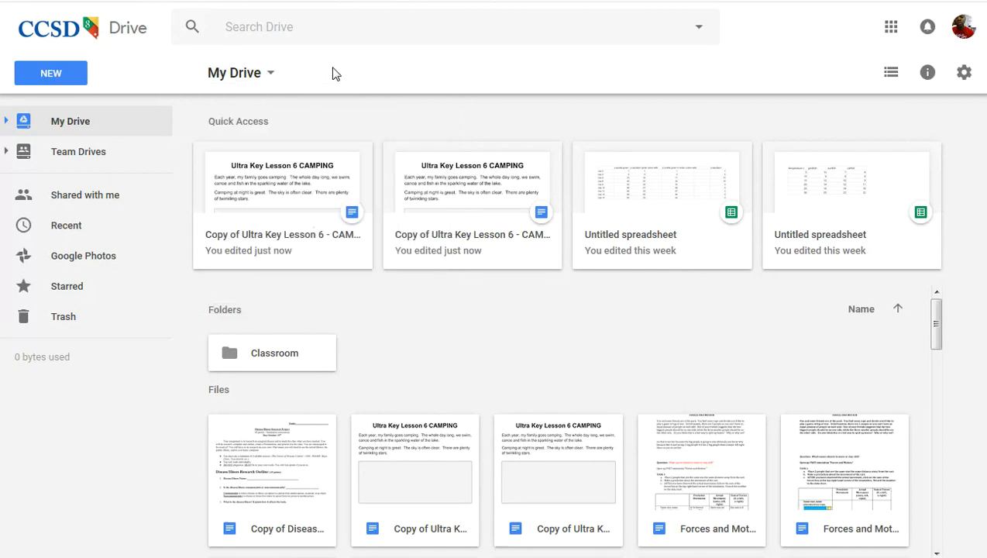
Show My Drive in list layout, return to grid layout and look through the file thumbnails.
left_click(893, 75)
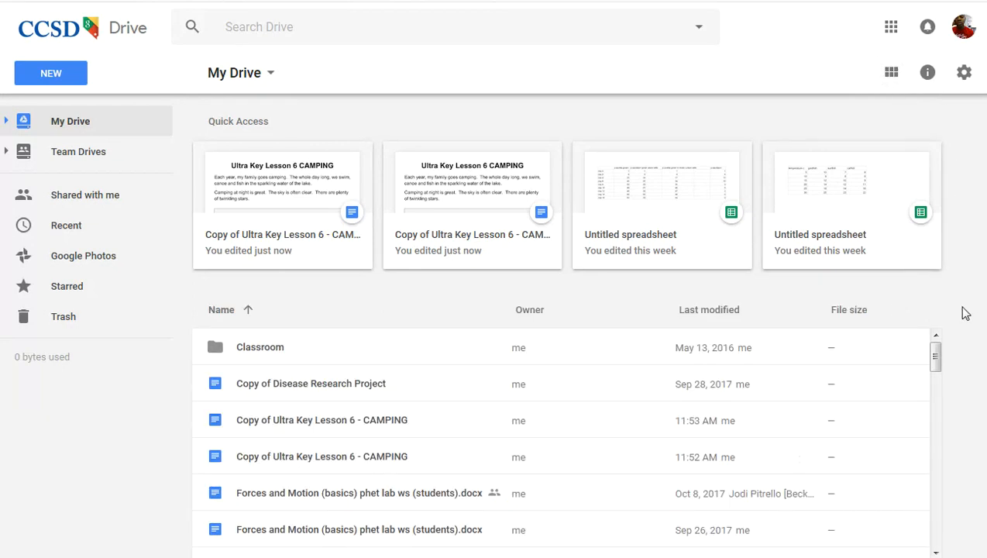
left_click_drag(936, 359, 894, 57)
left_click(891, 73)
scroll(888, 432, "down", 5)
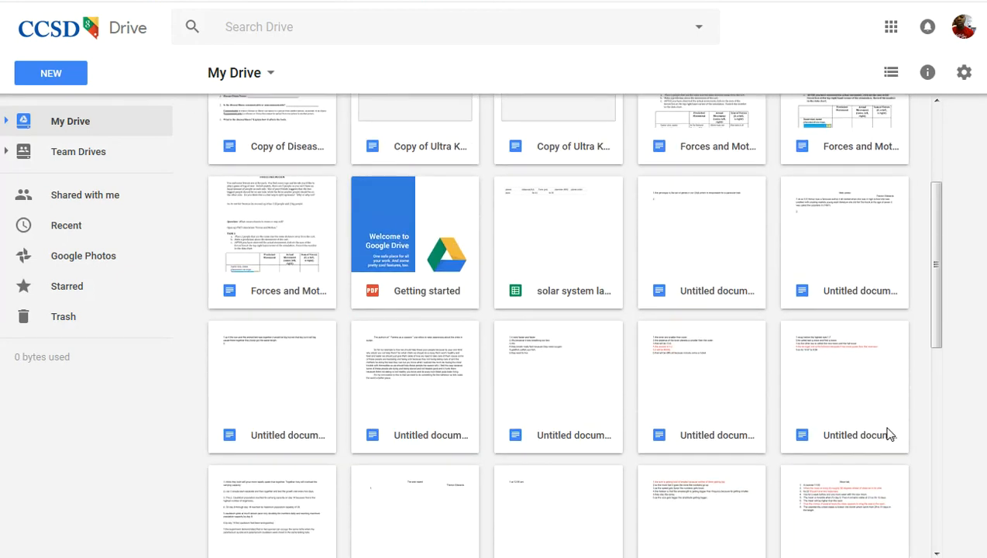
scroll(888, 434, "up", 2)
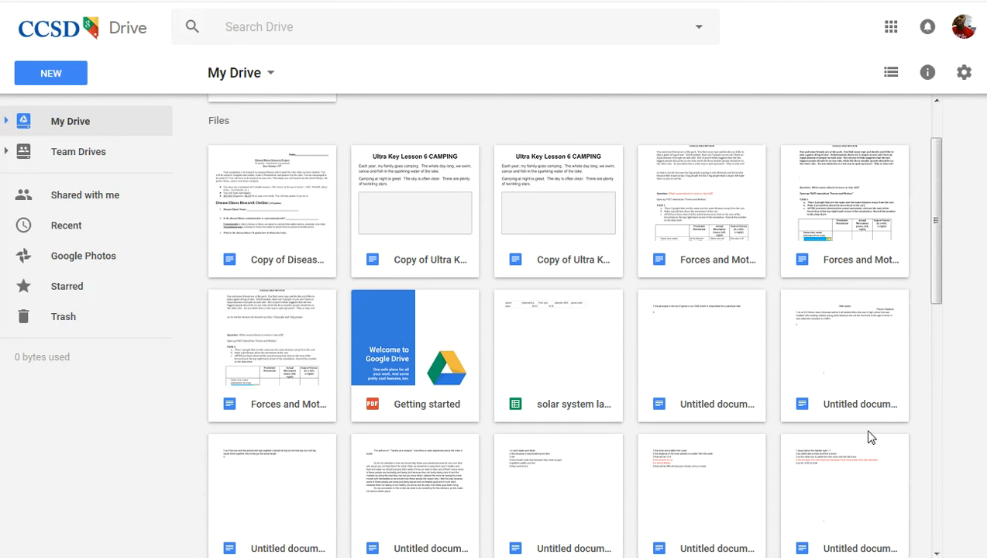
Switch My Drive to list layout and examine the files' names, owners and modification dates.
left_click(891, 72)
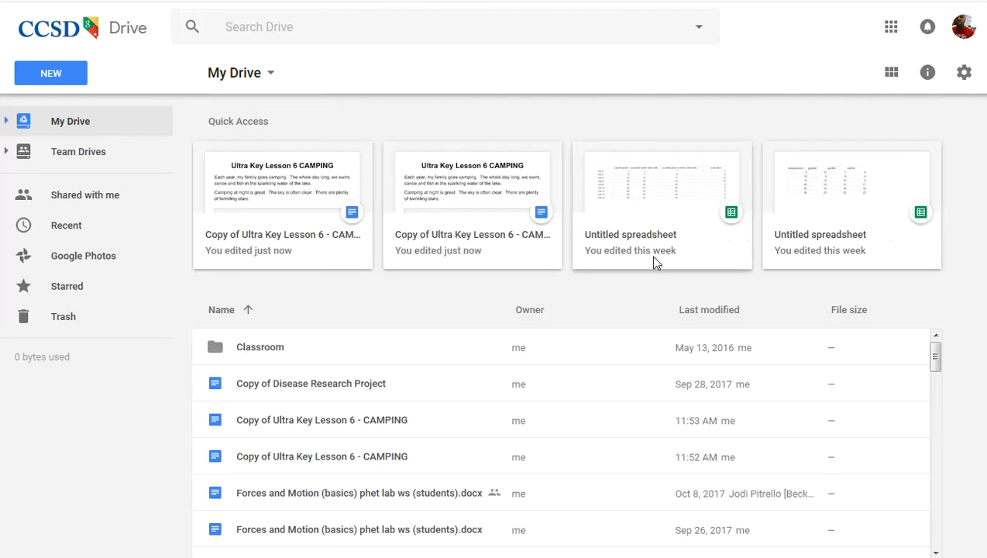
scroll(525, 346, "down", 5)
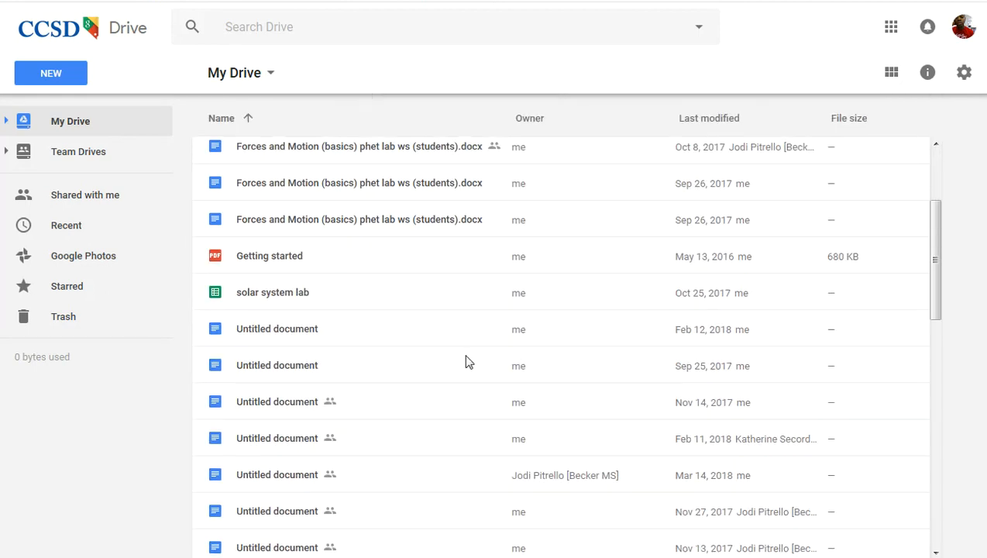
scroll(466, 326, "down", 1)
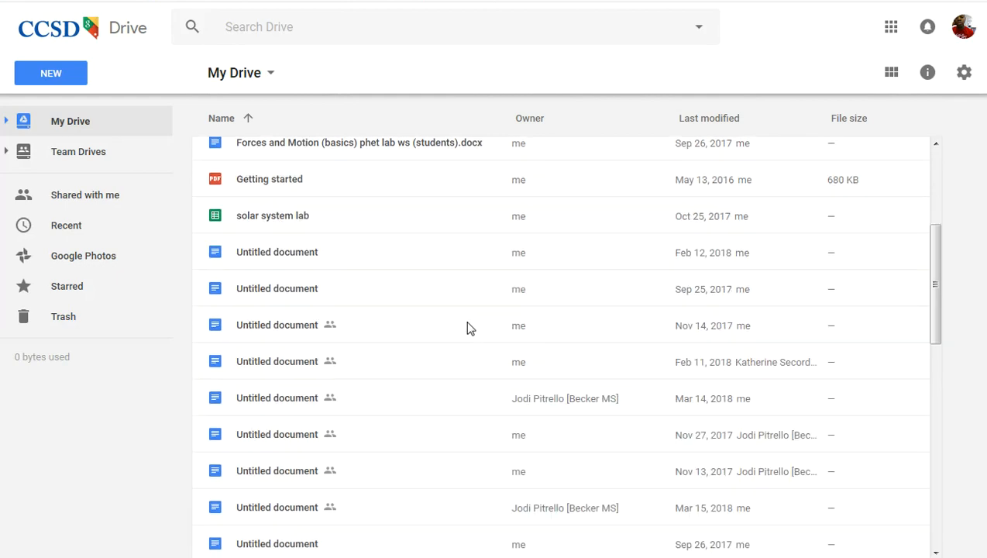
scroll(410, 337, "down", 6)
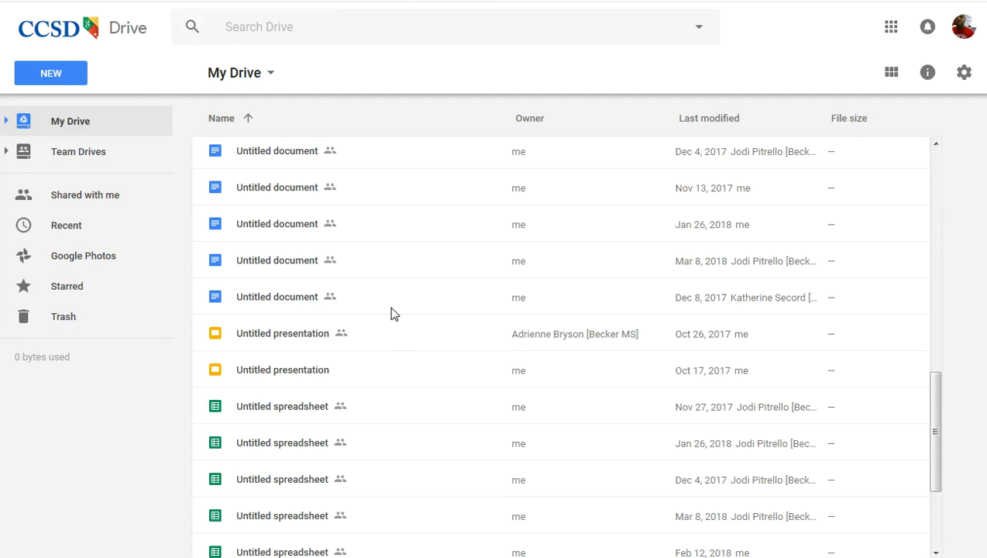
scroll(401, 391, "down", 2)
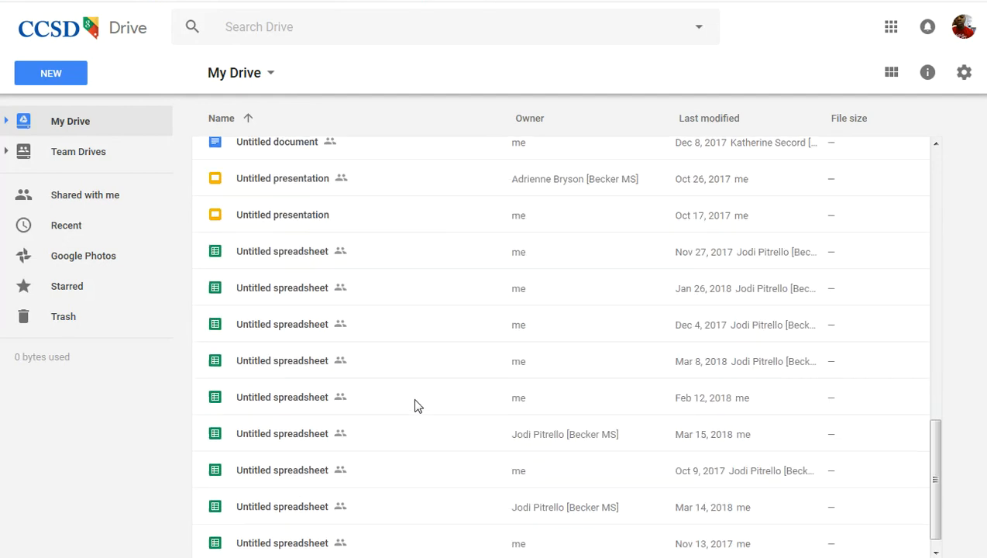
scroll(437, 414, "up", 2)
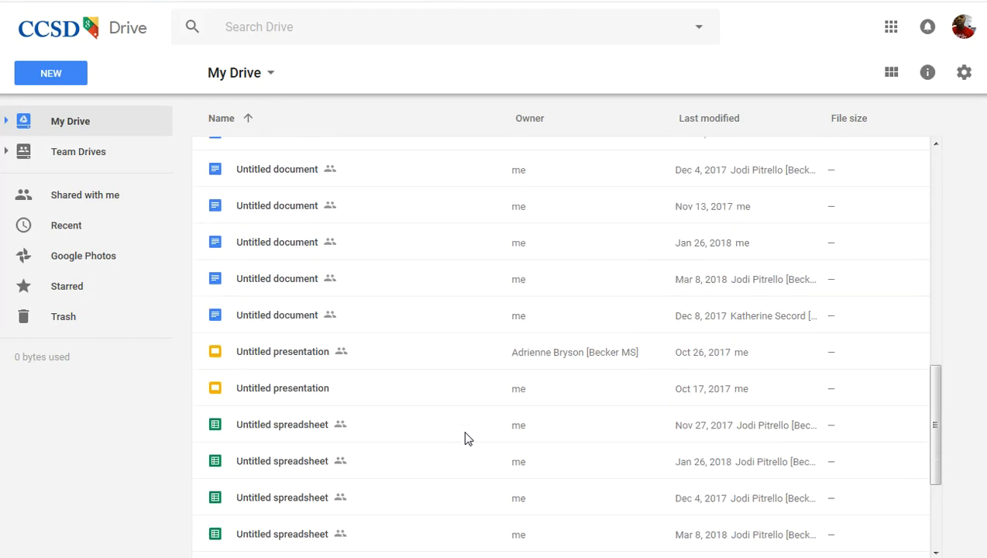
scroll(464, 438, "up", 3)
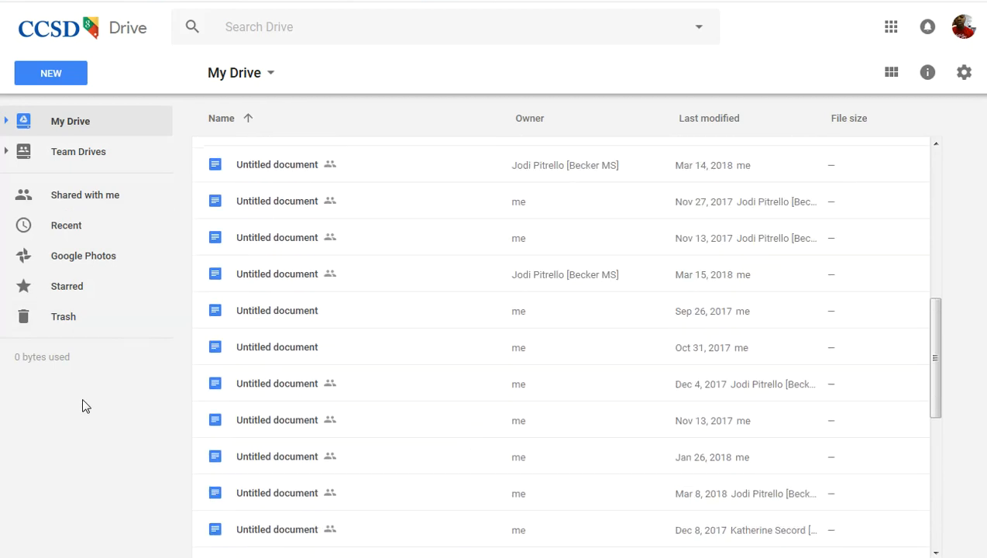
Switch My Drive back to grid layout and browse the file previews, returning to Quick Access.
left_click(893, 72)
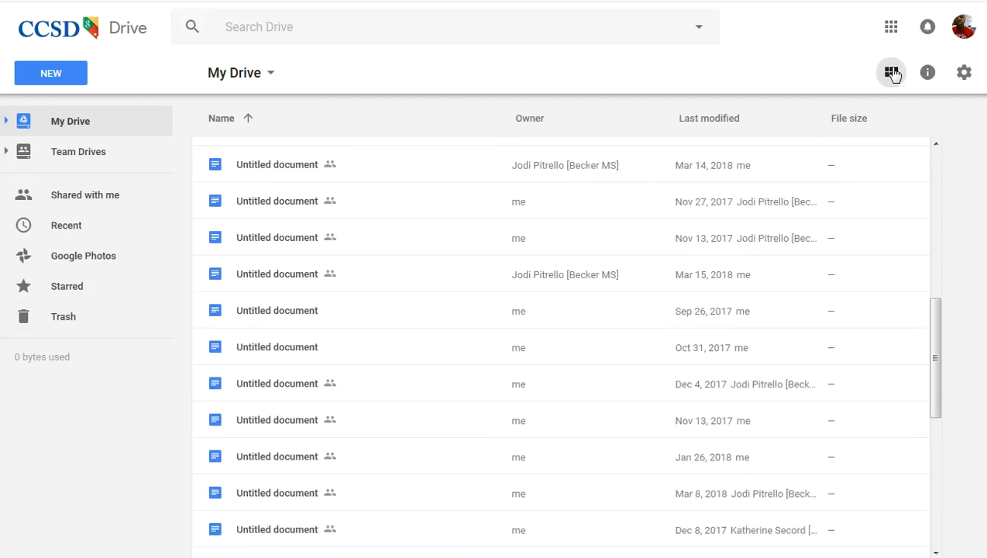
scroll(744, 221, "down", 4)
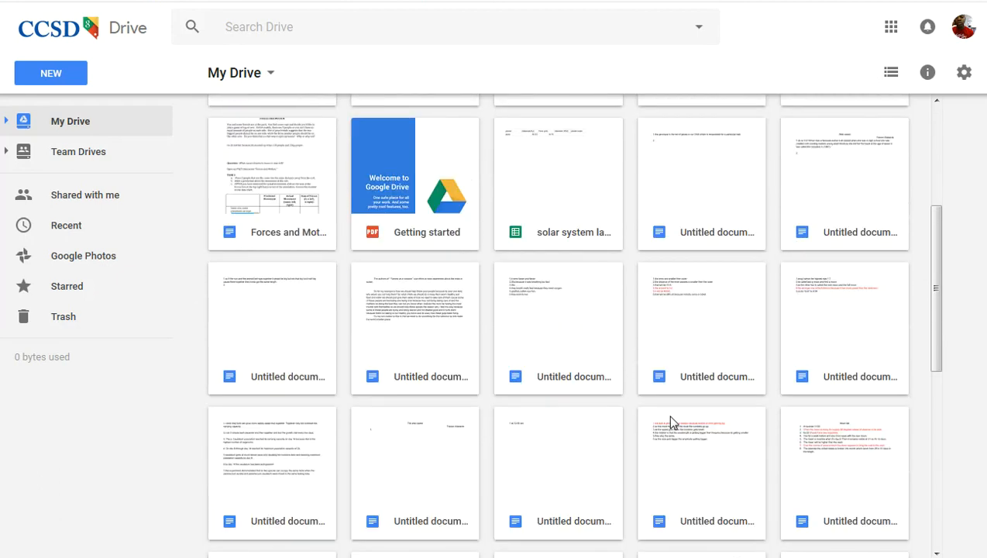
scroll(672, 422, "down", 1)
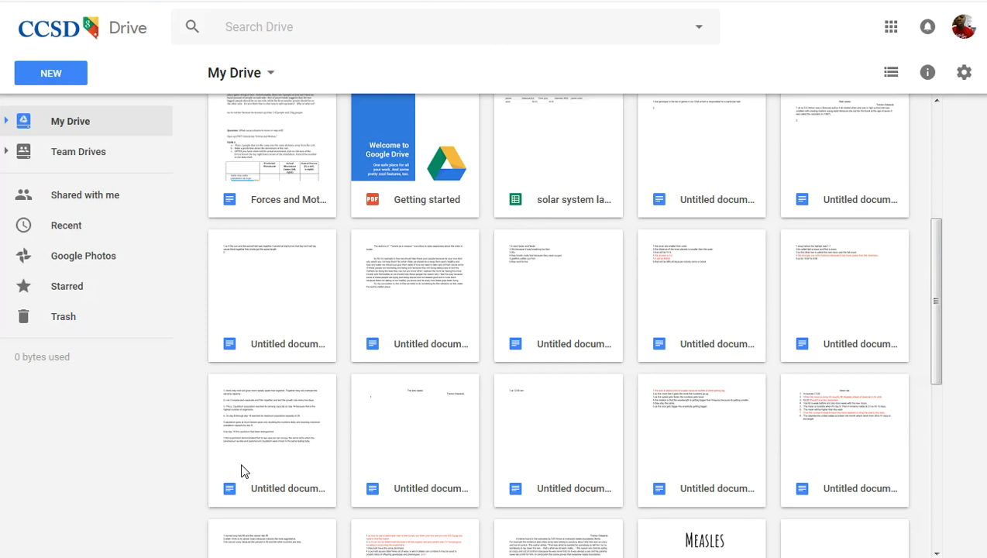
scroll(734, 378, "up", 1)
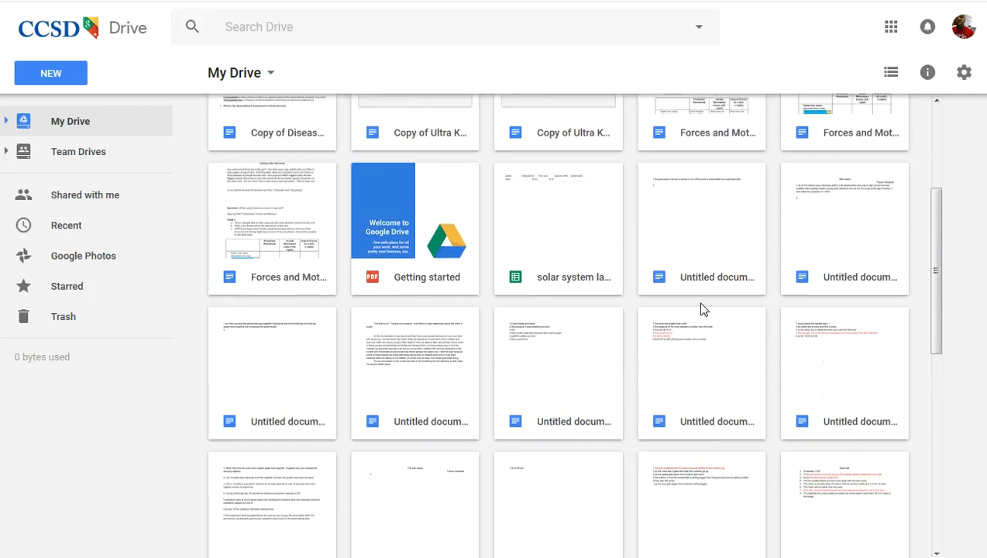
scroll(752, 371, "up", 3)
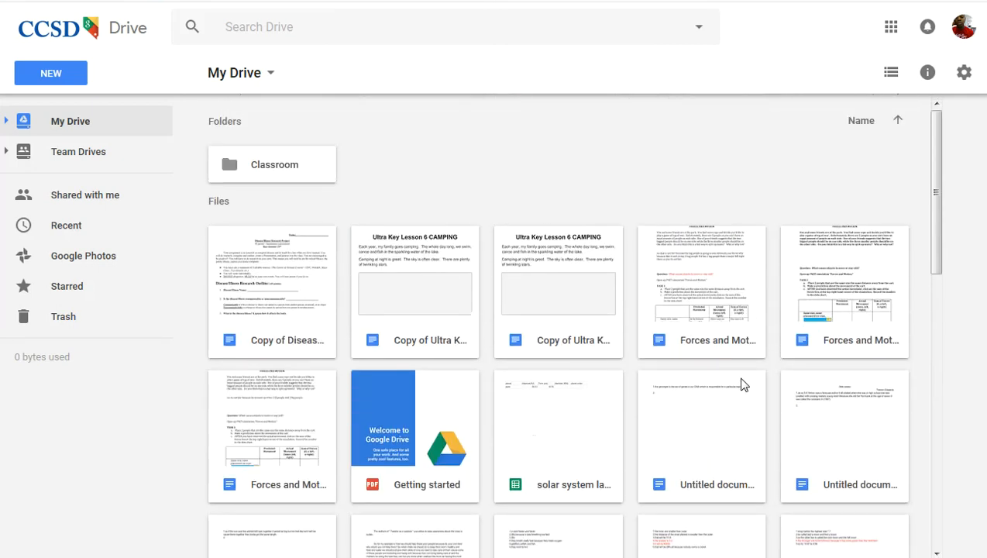
scroll(744, 385, "up", 2)
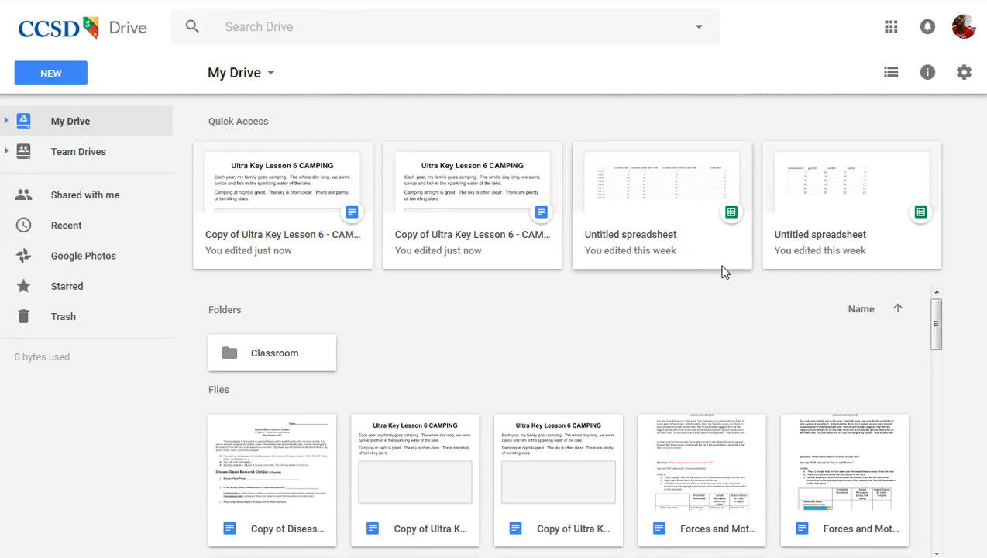
Compare the list and grid layouts once more, ending in grid layout, and review the Quick Access and Files sections.
left_click(894, 75)
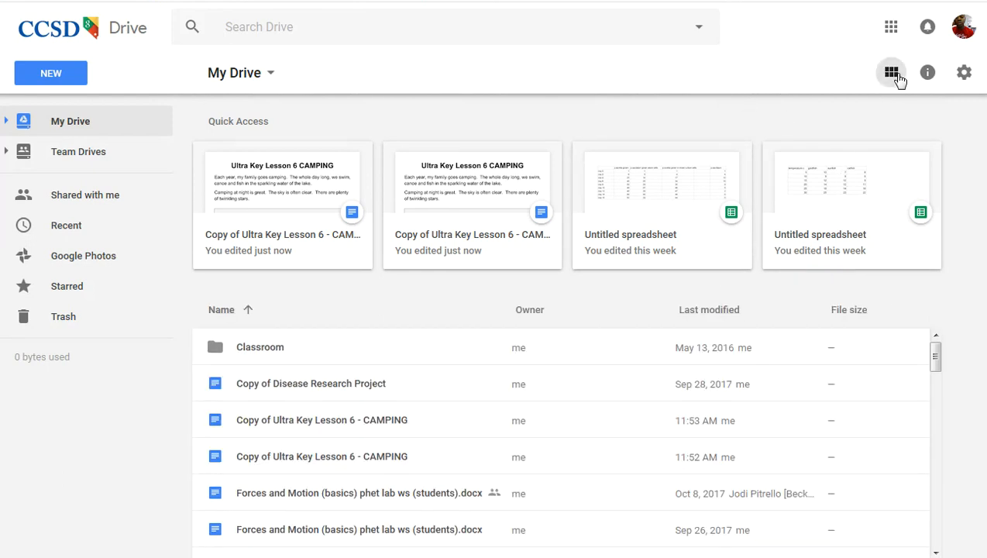
left_click(888, 76)
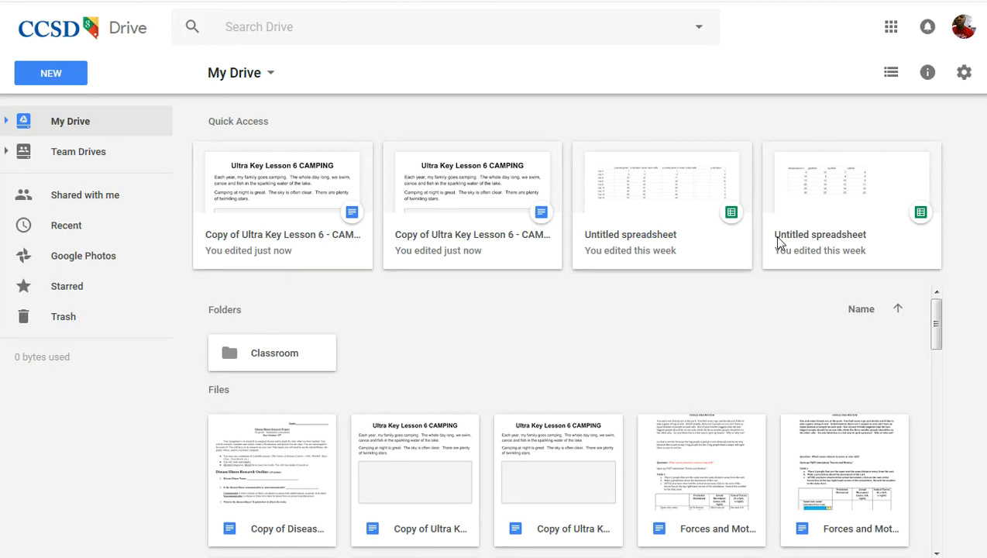
scroll(771, 387, "down", 5)
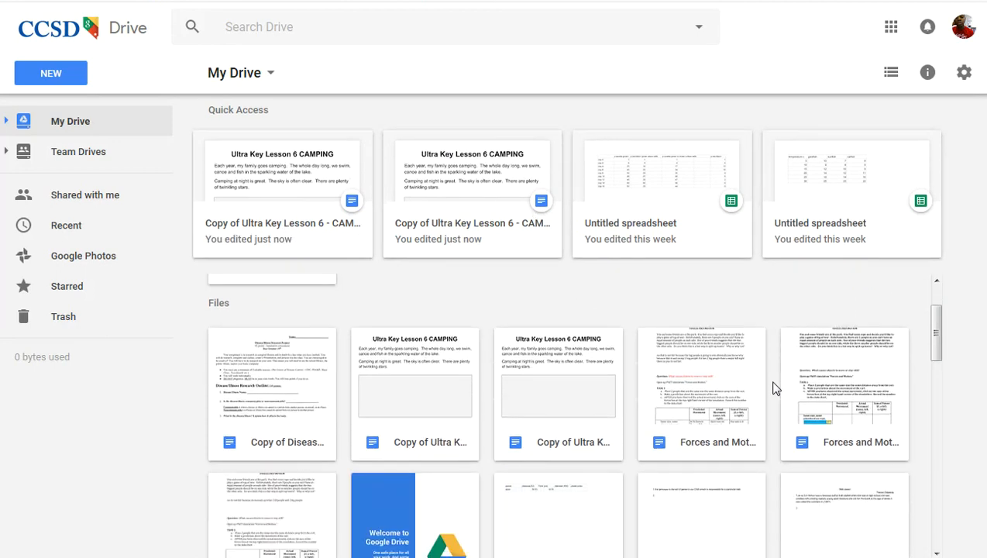
left_click_drag(934, 348, 895, 235)
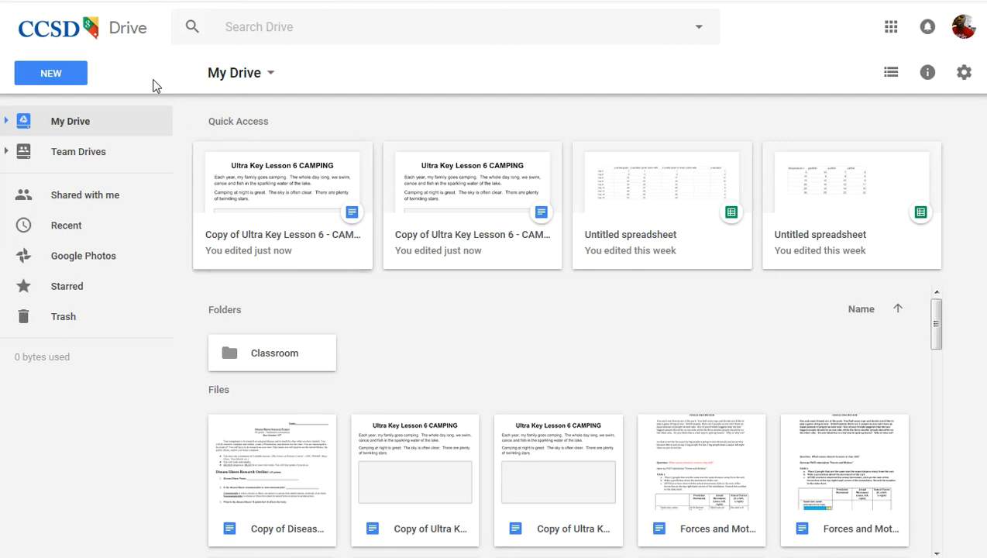
Create a new folder named "Computer Class" in My Drive.
left_click(49, 74)
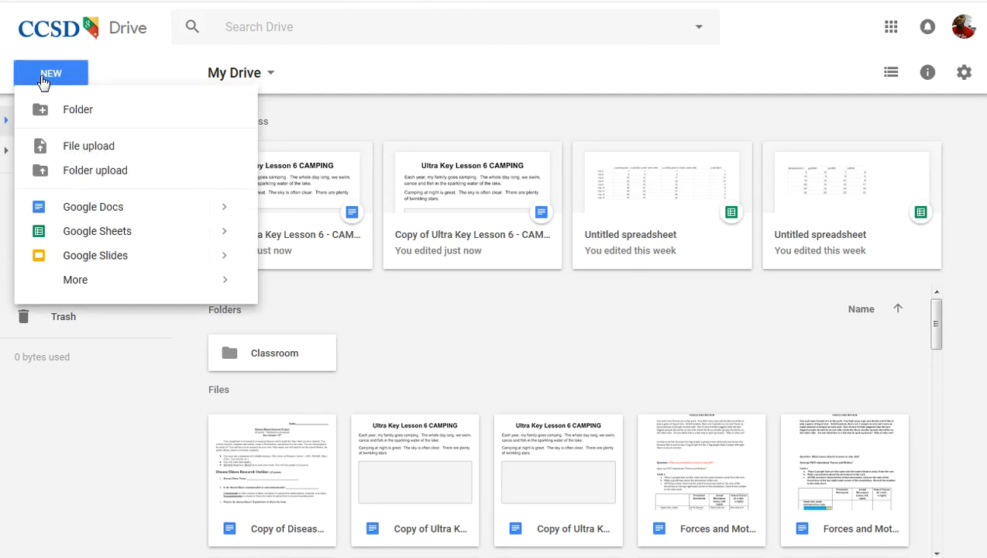
left_click(67, 110)
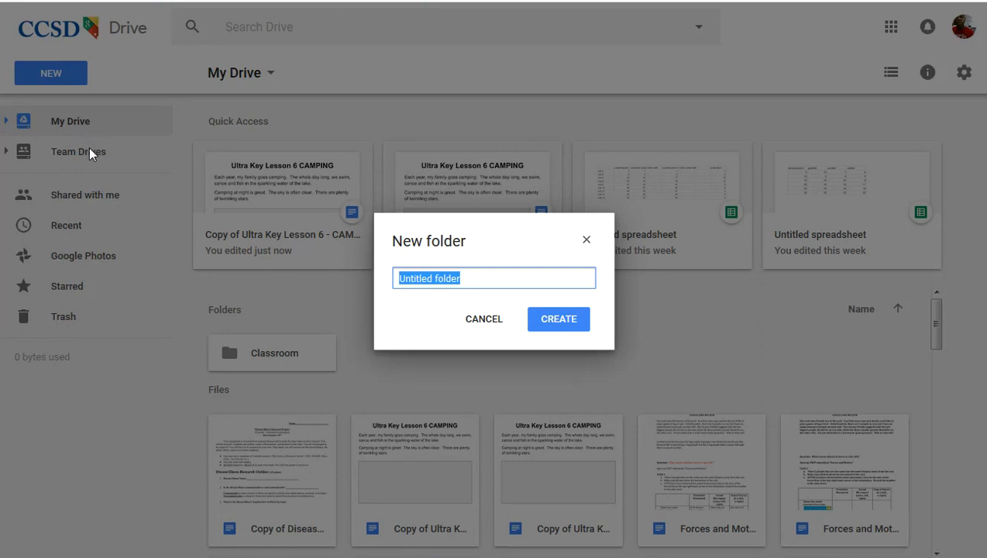
type("Computer Class")
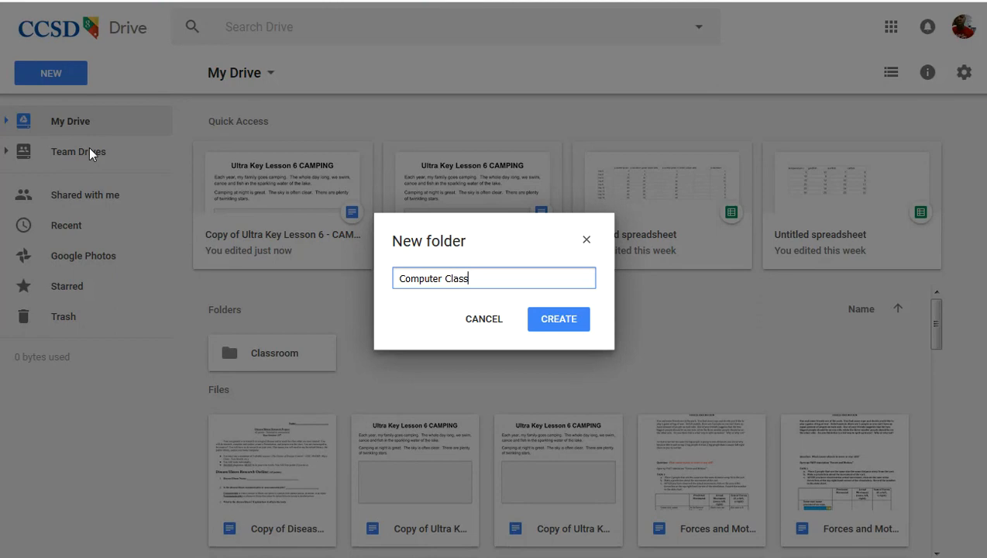
left_click(554, 321)
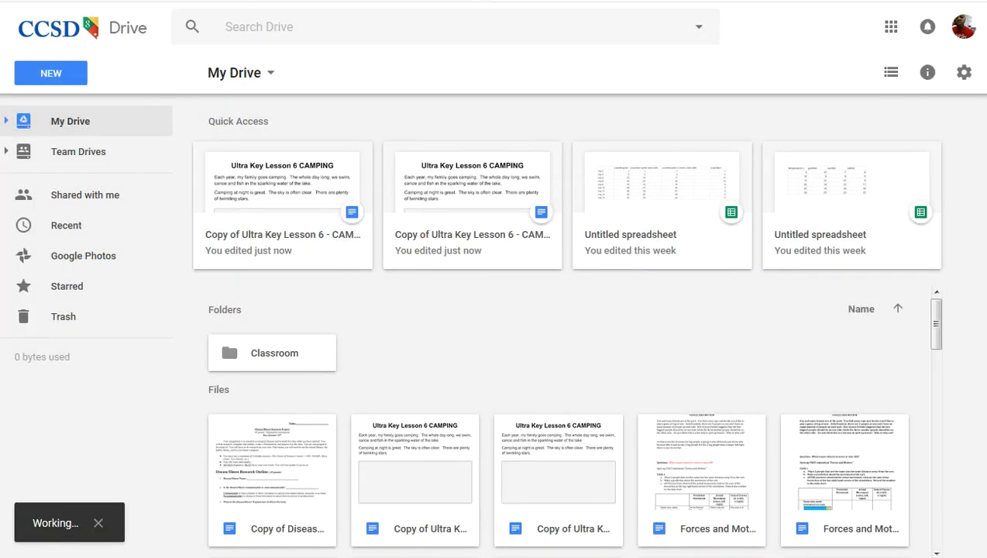
key("alt+Tab")
left_click(76, 436)
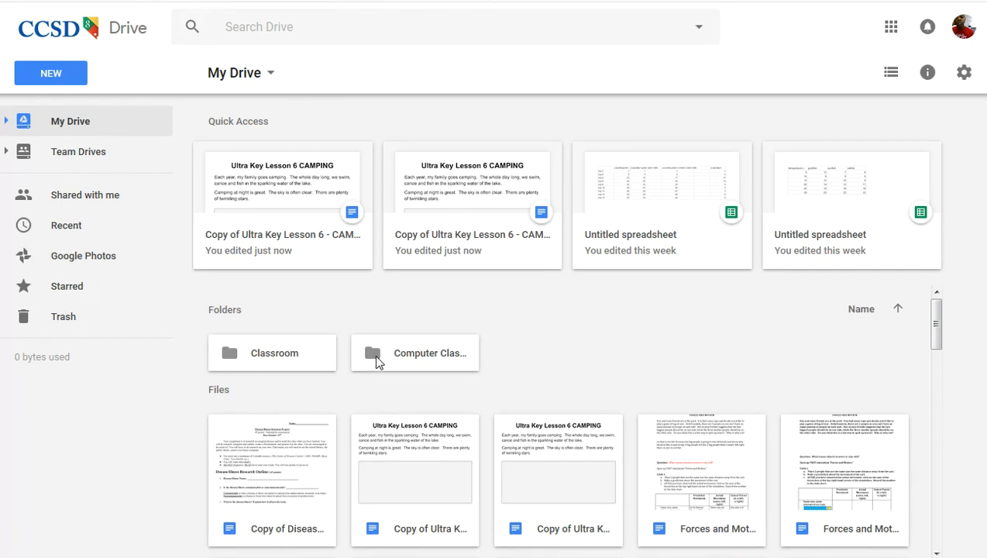
Change the color of the Computer Class folder to light blue.
left_click(416, 358)
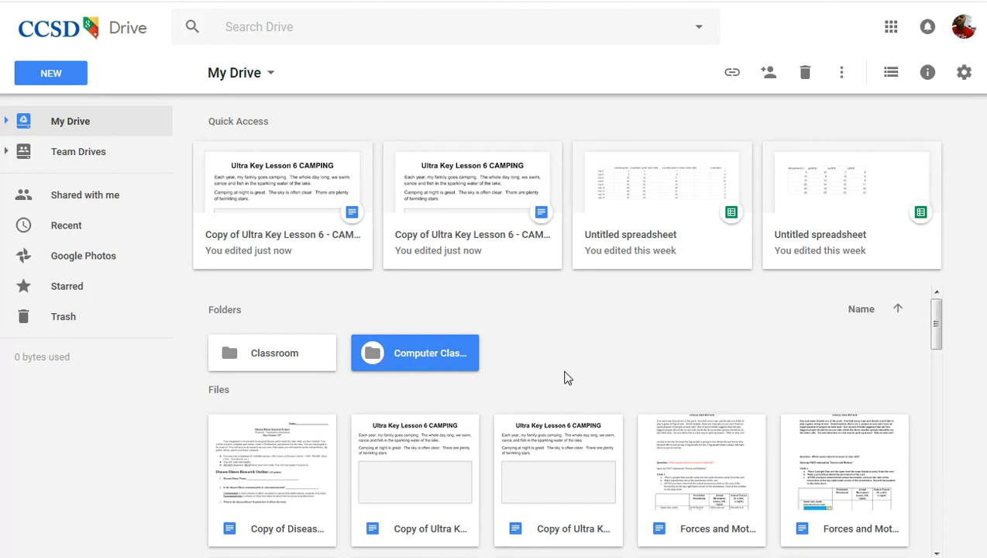
left_click(485, 370)
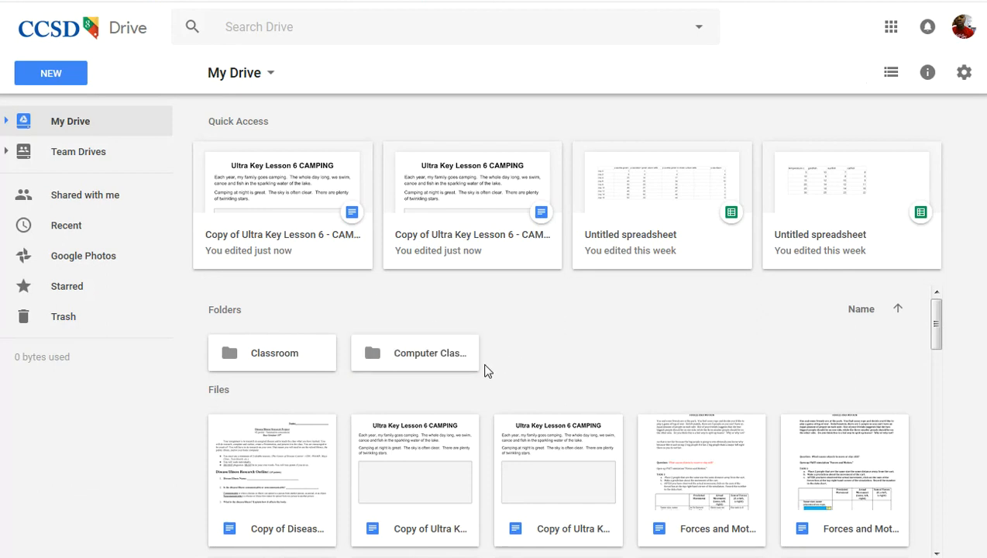
left_click(377, 355)
right_click(378, 357)
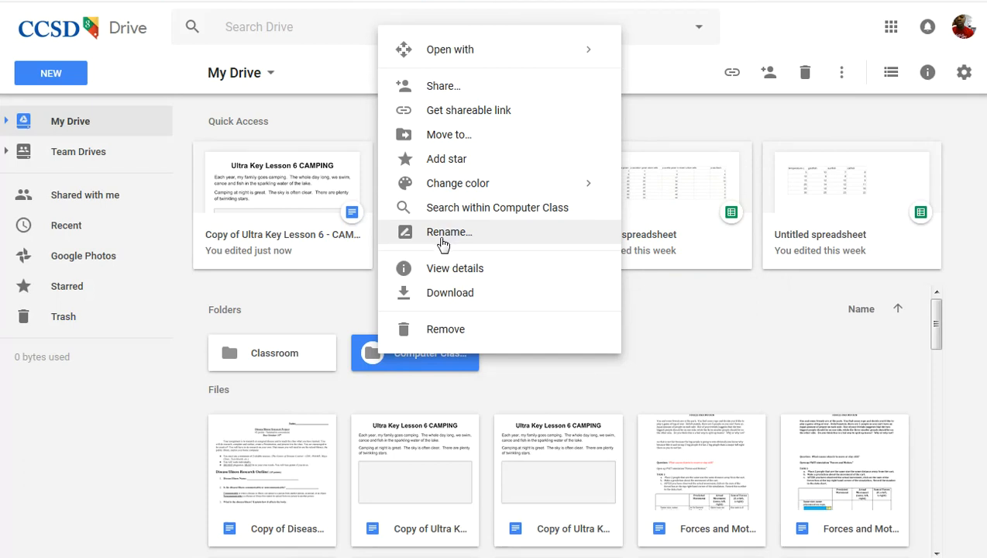
mouse_move(430, 186)
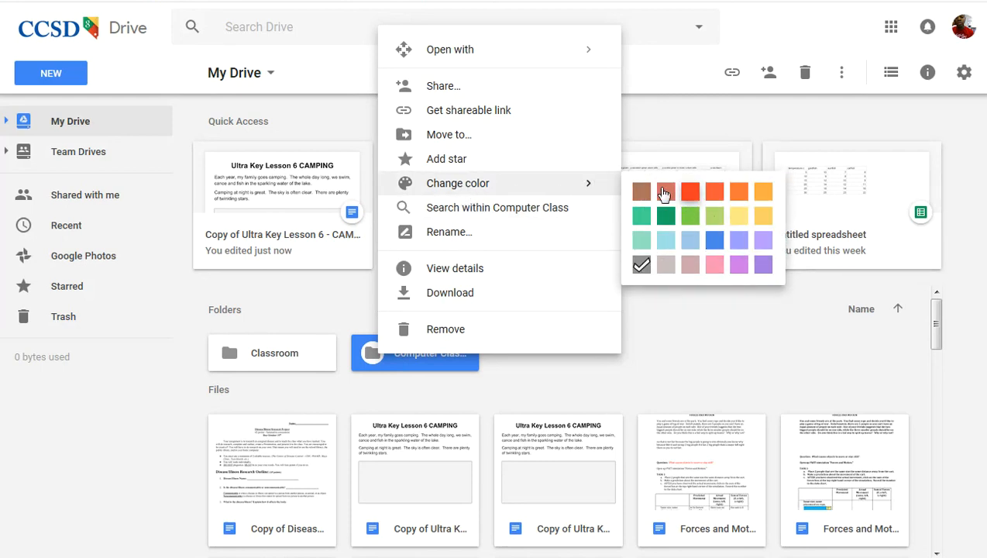
left_click(676, 265)
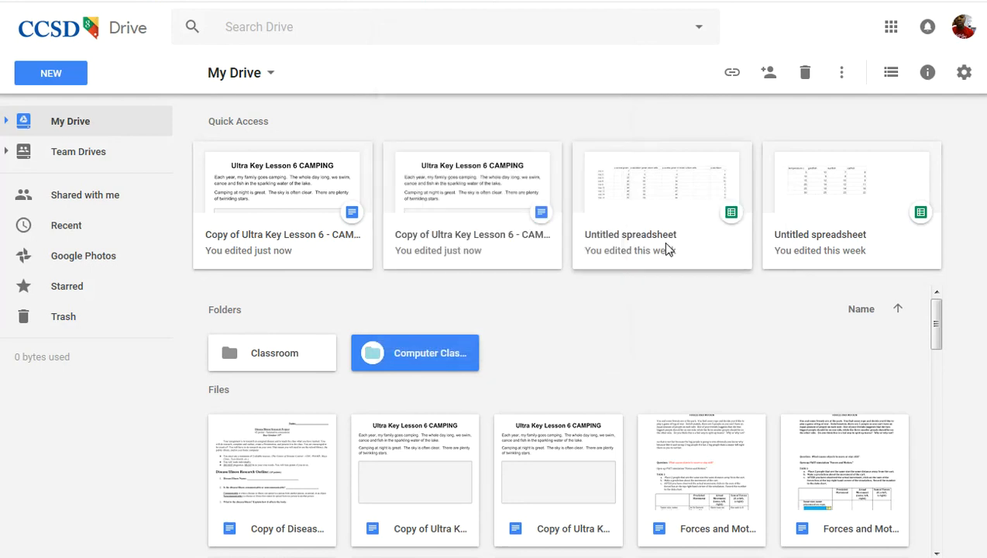
left_click(550, 355)
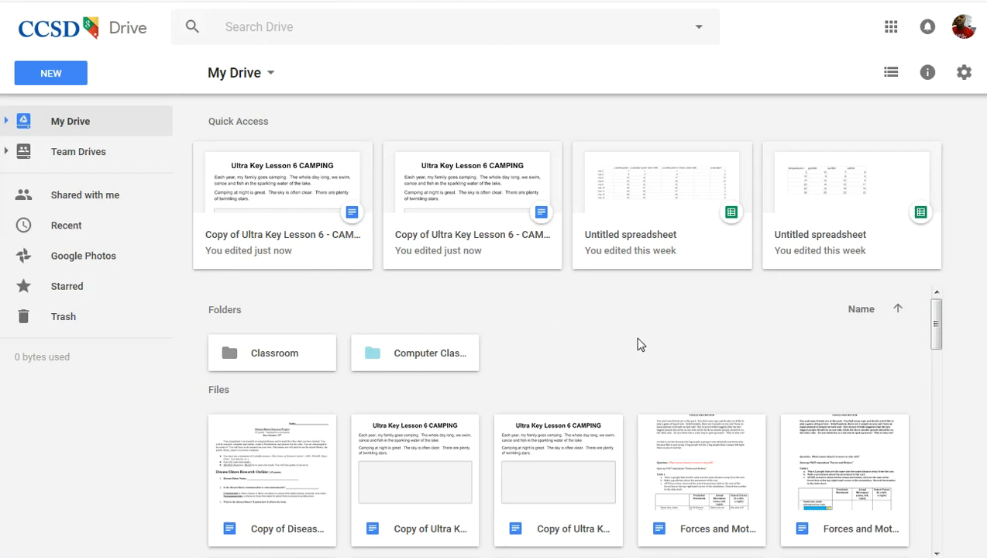
Move one of the "Copy of Ultra Key Lesson 6 - CAMPING" documents from My Drive into the Computer Class folder.
scroll(639, 344, "down", 3)
scroll(500, 400, "up", 4)
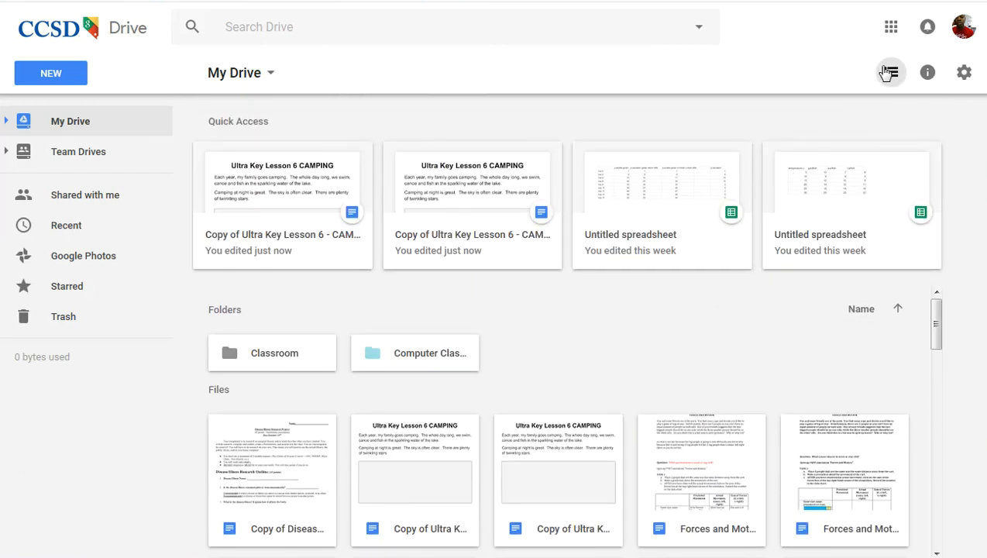
left_click_drag(436, 513, 425, 331)
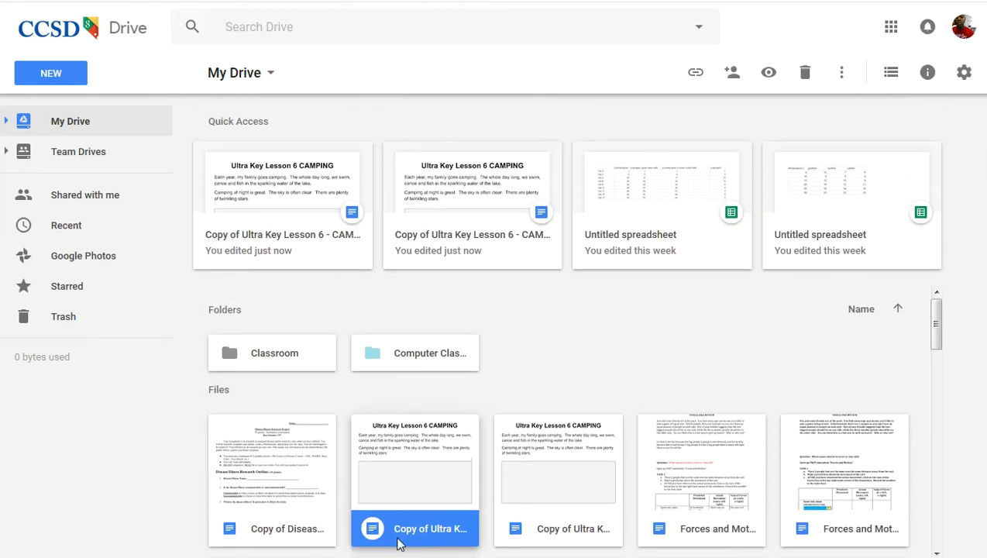
left_click_drag(401, 445, 379, 346)
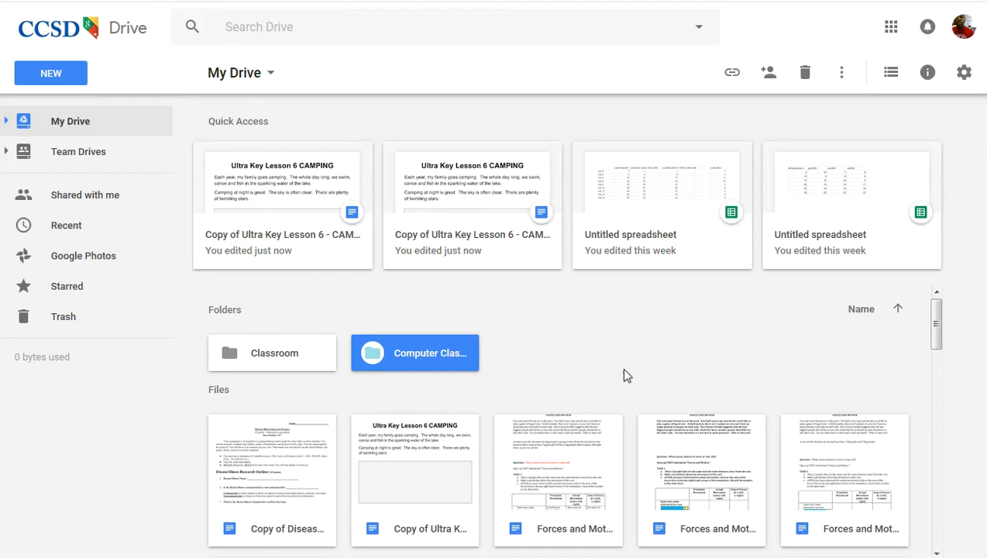
Open the Computer Class folder to check its contents, return to My Drive and look over the remaining files.
double_click(416, 355)
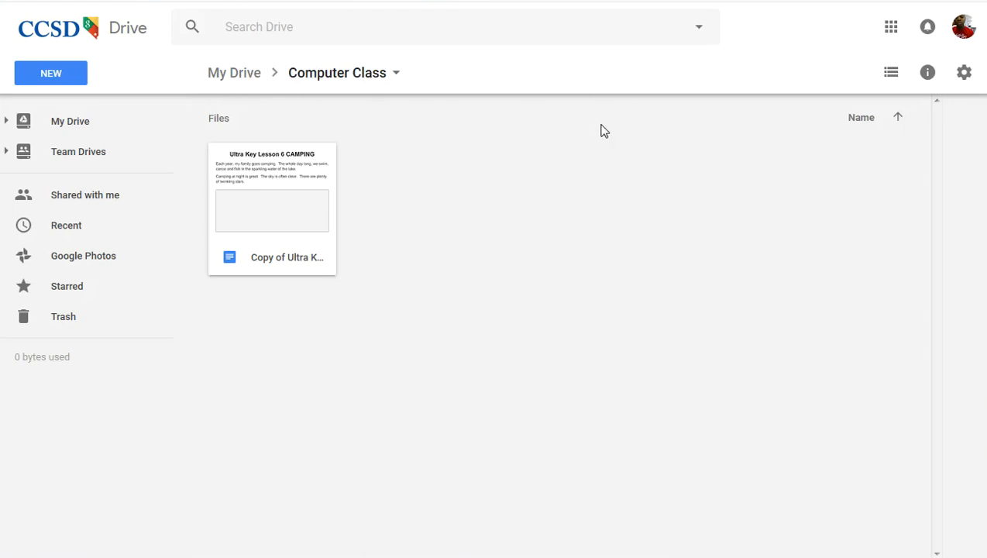
left_click(232, 76)
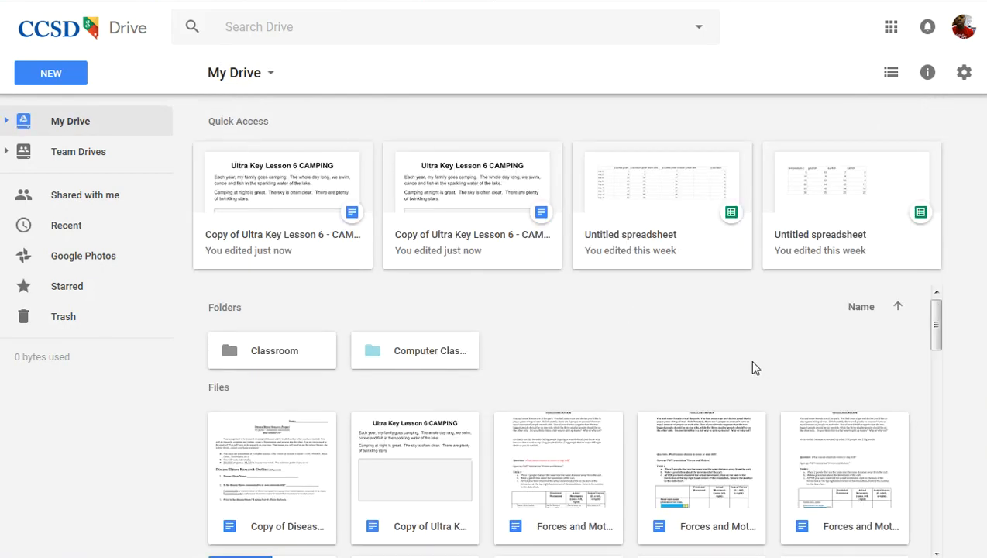
scroll(749, 361, "down", 3)
scroll(755, 362, "up", 3)
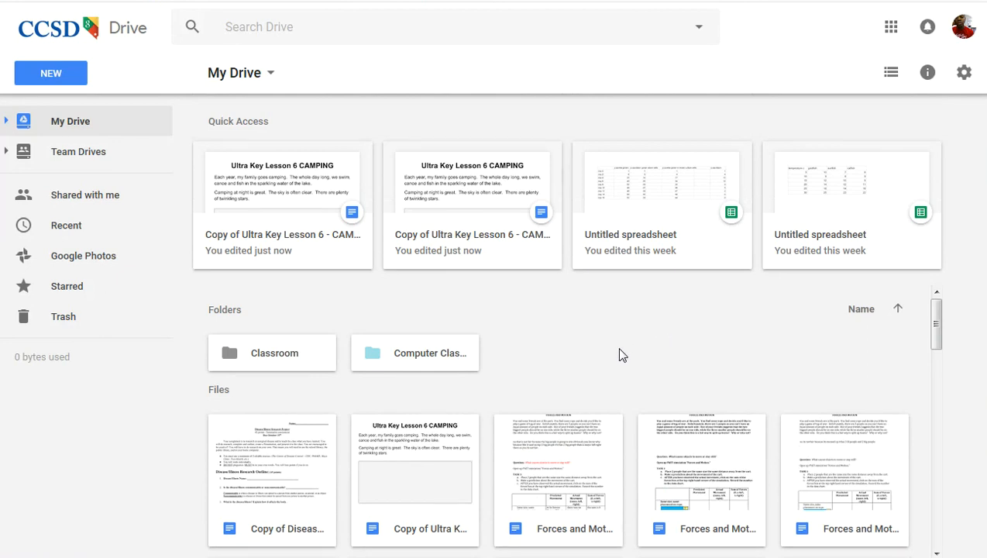
left_click(416, 454)
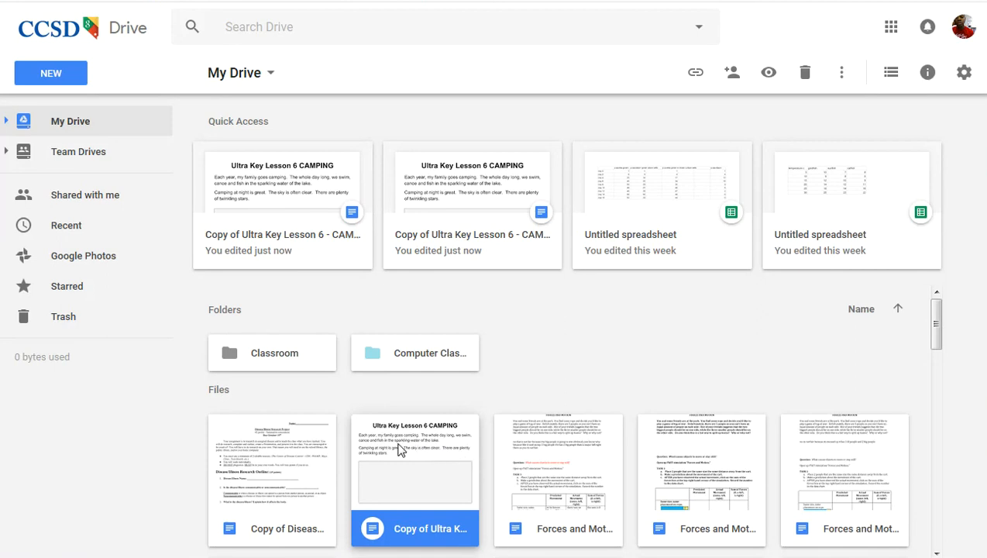
right_click(399, 449)
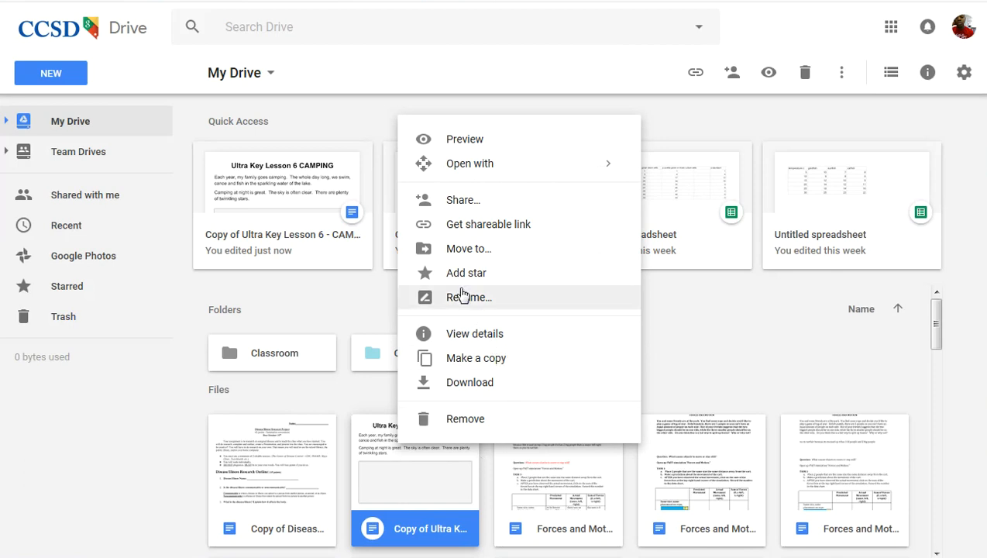
left_click(466, 250)
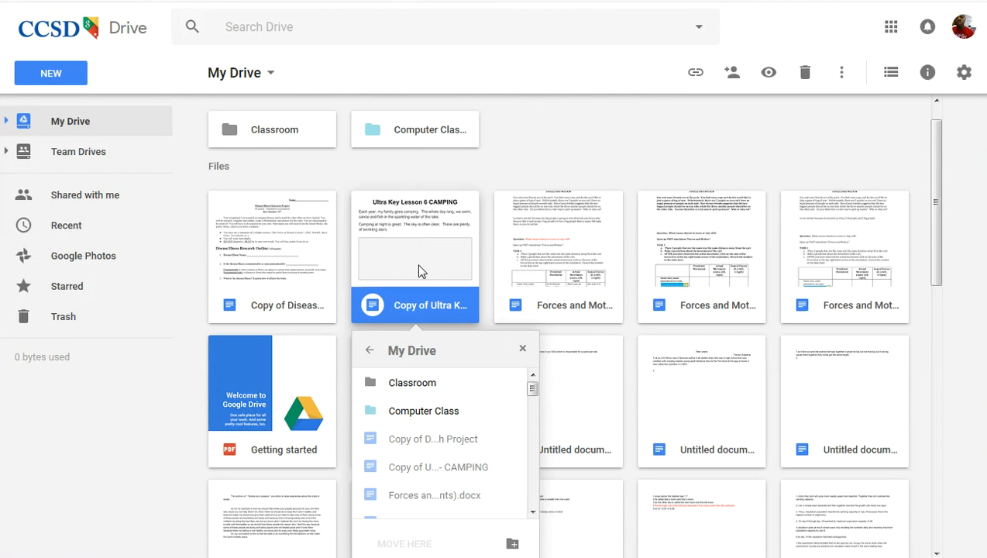
scroll(697, 341, "down", 4)
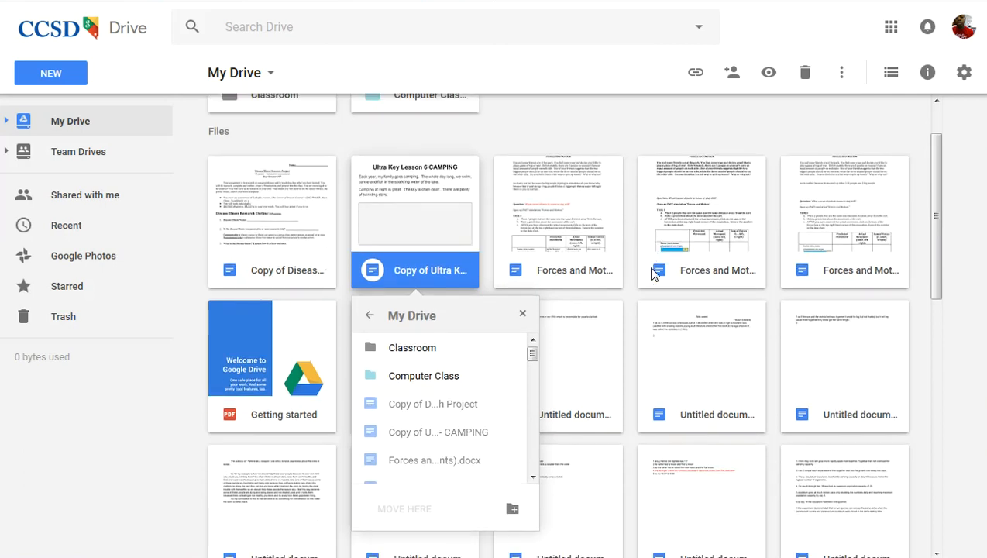
scroll(697, 342, "down", 5)
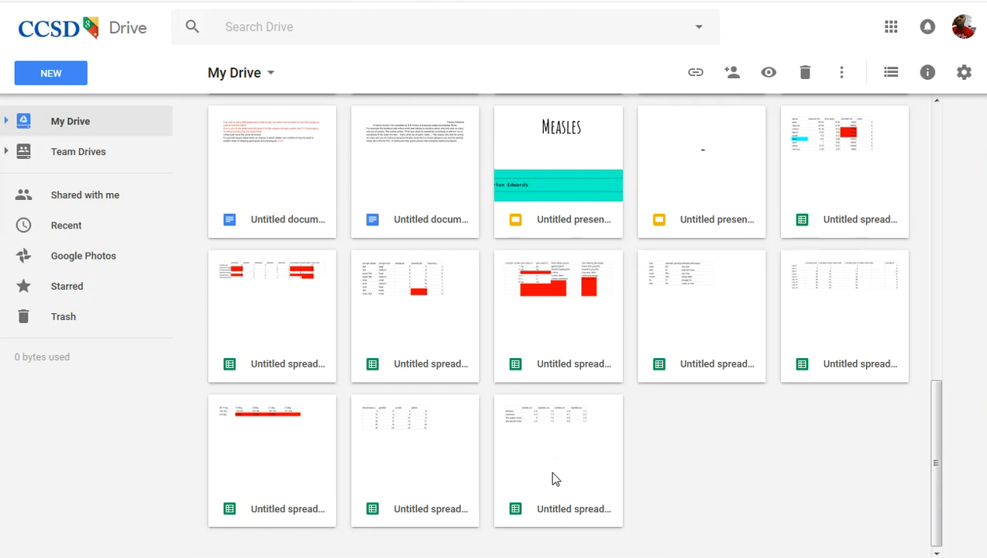
scroll(554, 479, "up", 2)
scroll(559, 479, "up", 5)
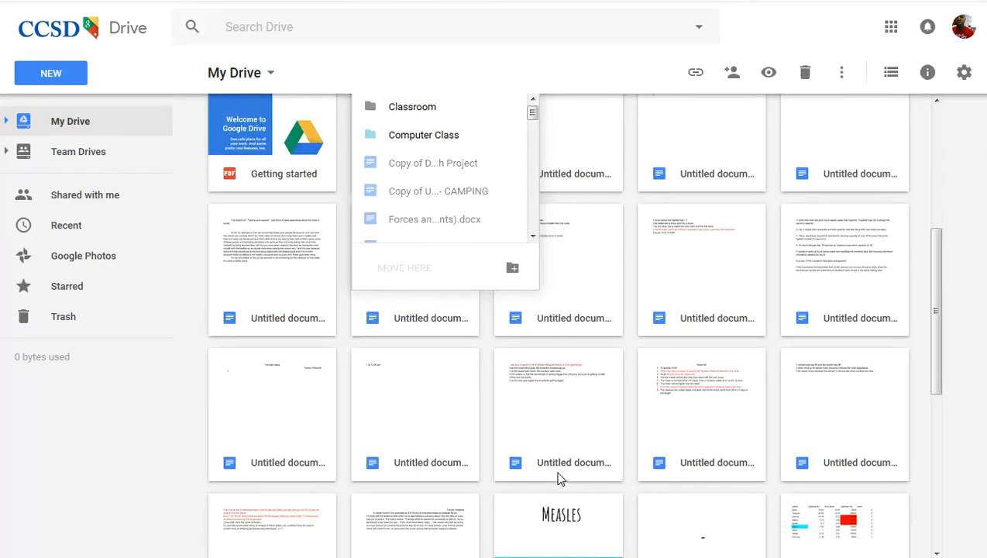
scroll(560, 478, "up", 5)
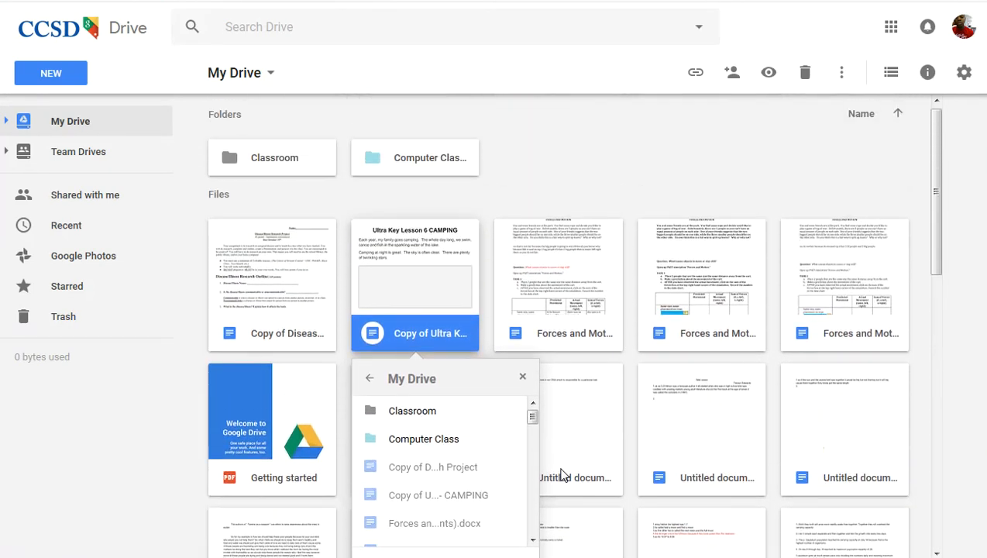
scroll(561, 476, "down", 3)
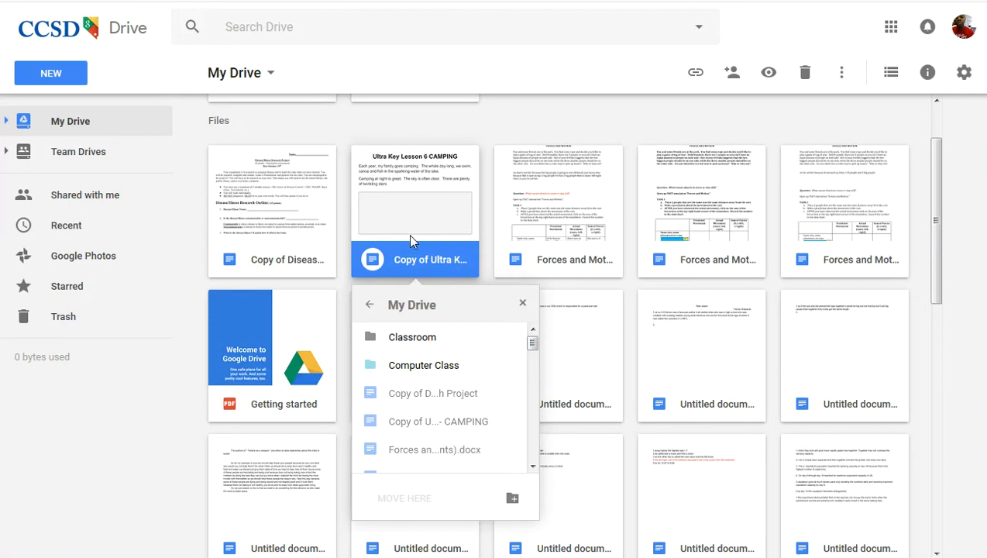
left_click(522, 303)
Move the remaining "Copy of Ultra Key Lesson 6 - CAMPING" document to the Computer Class folder using the Move to command.
right_click(403, 259)
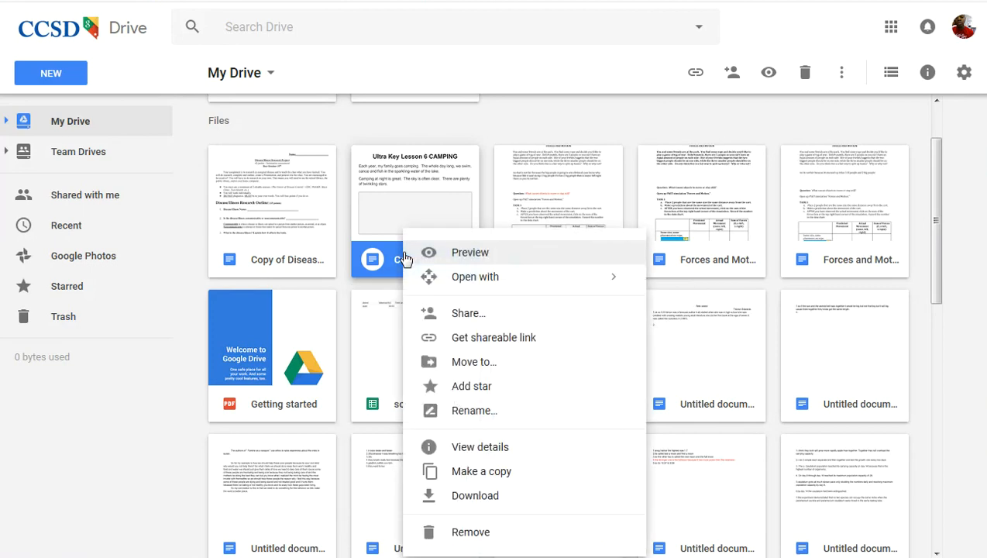
left_click(478, 372)
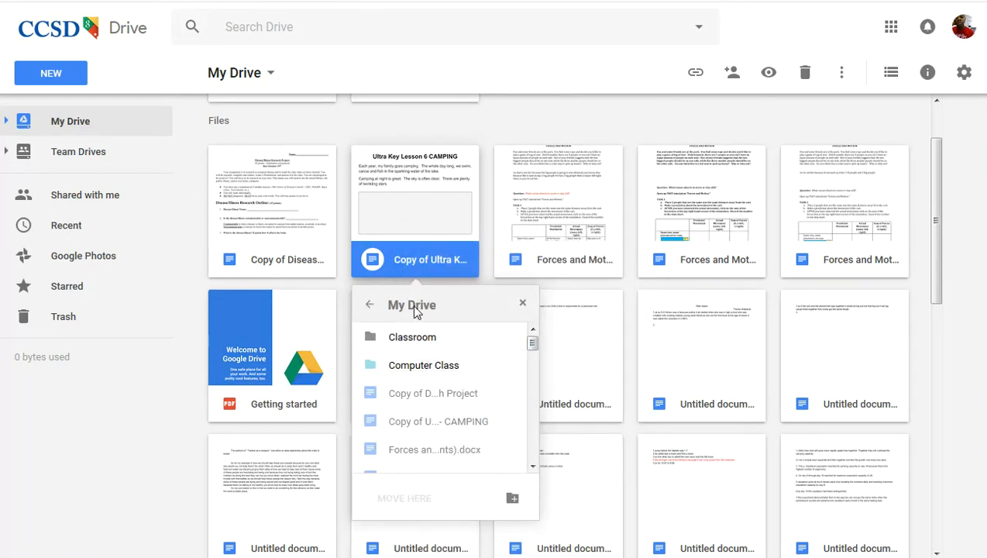
scroll(533, 355, "down", 3)
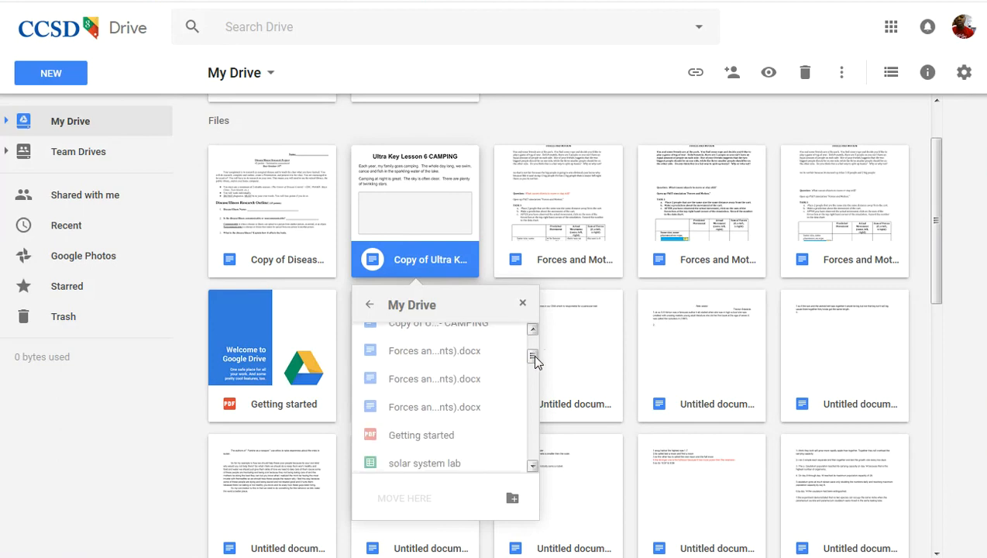
scroll(541, 341, "up", 3)
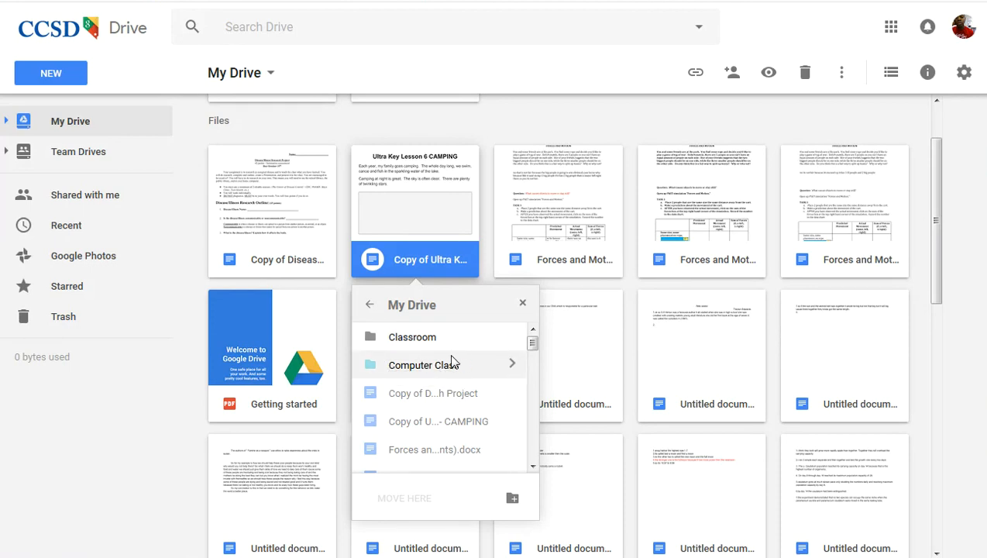
left_click(418, 365)
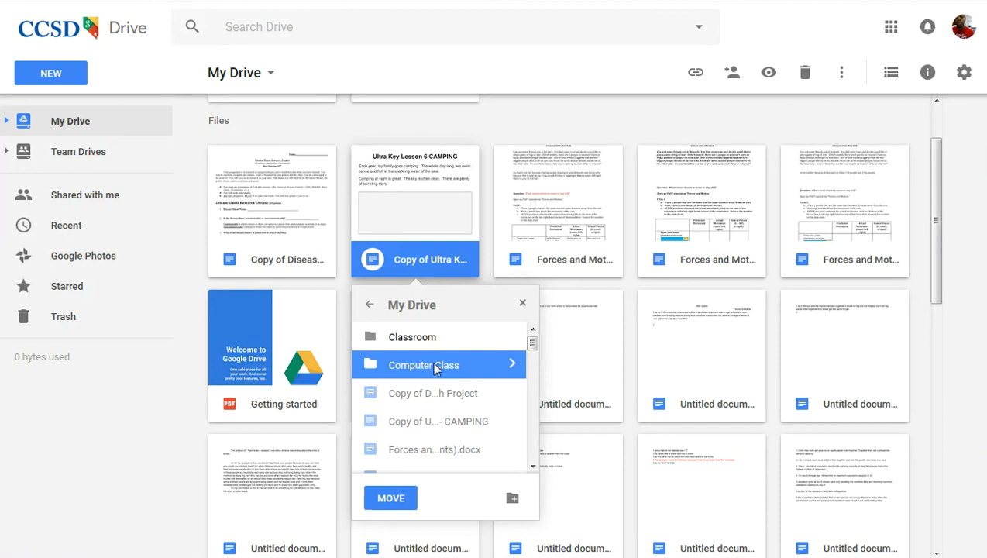
left_click(511, 366)
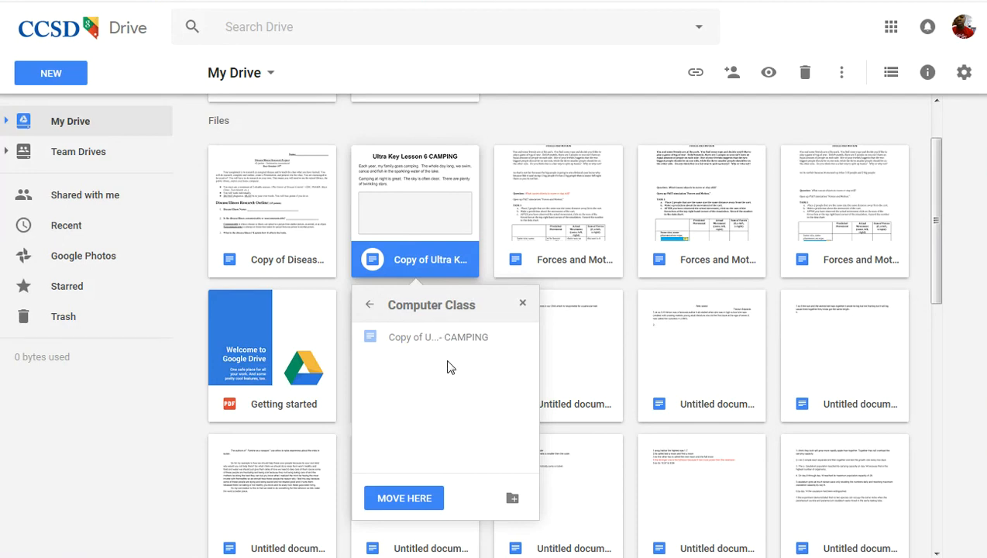
left_click(402, 501)
scroll(438, 484, "up", 4)
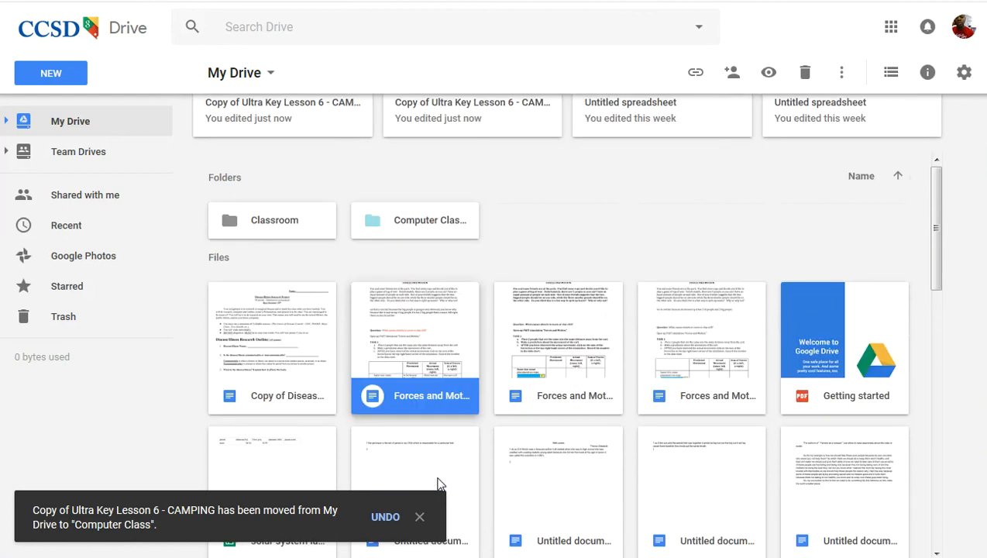
Open the Computer Class folder and remove the second "Copy of Ultra Key Lesson 6 - CAMPING" document from it.
double_click(409, 355)
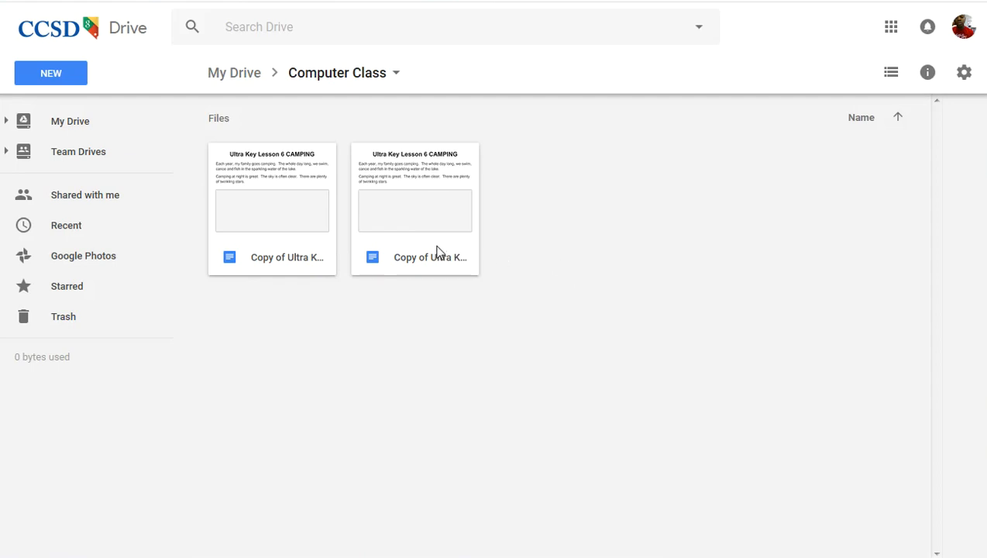
left_click_drag(428, 250, 41, 309)
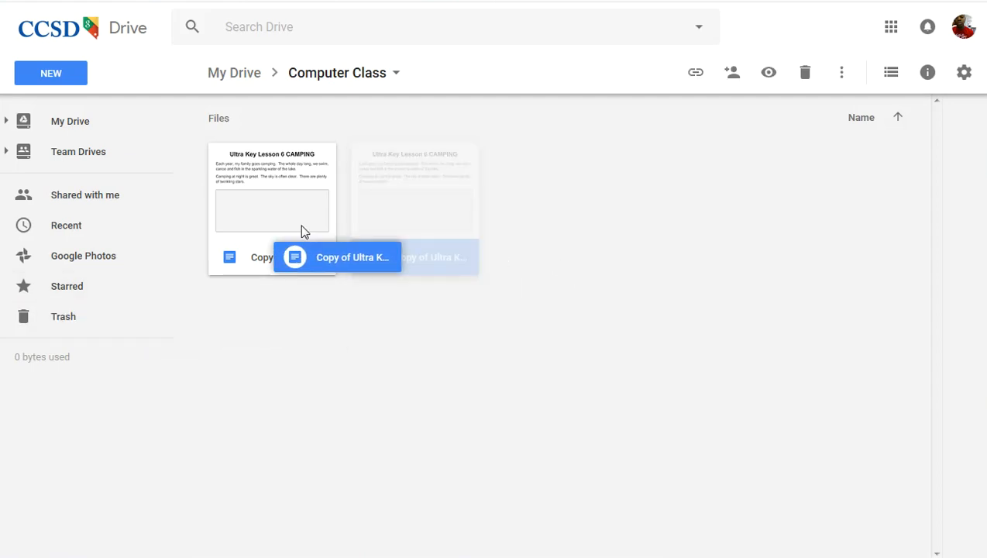
right_click(425, 220)
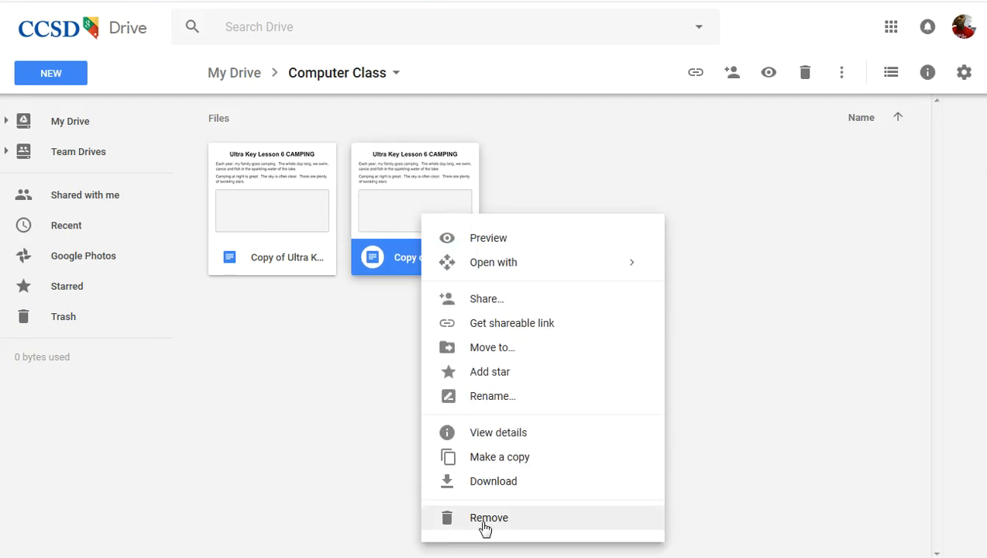
left_click(483, 528)
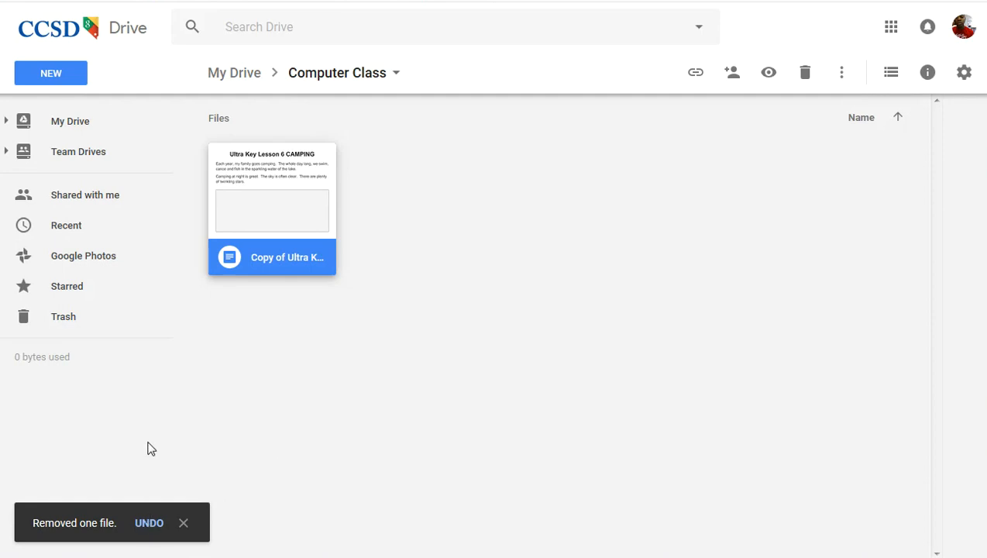
View the deleted files in the Trash and look at the restore and permanent deletion options for the removed document.
left_click(69, 324)
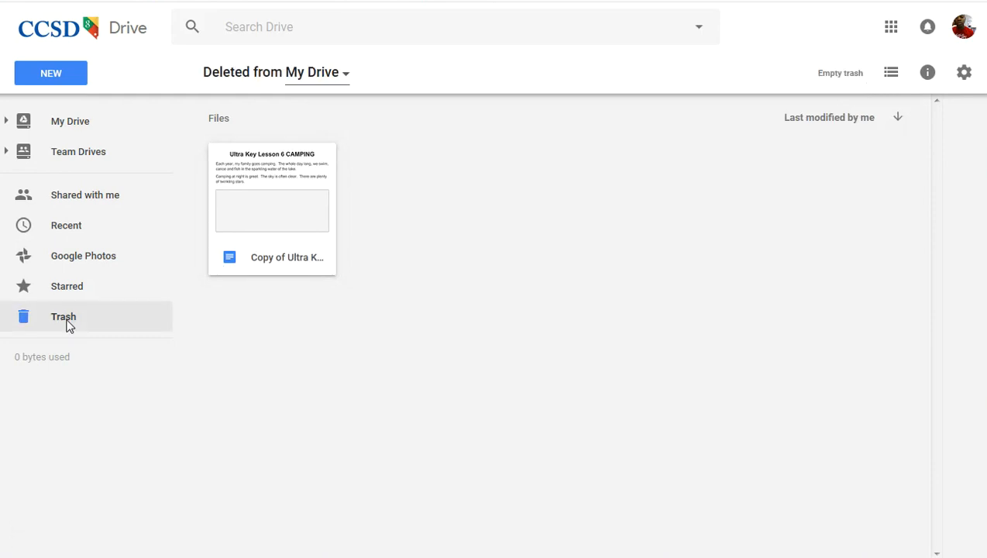
right_click(283, 200)
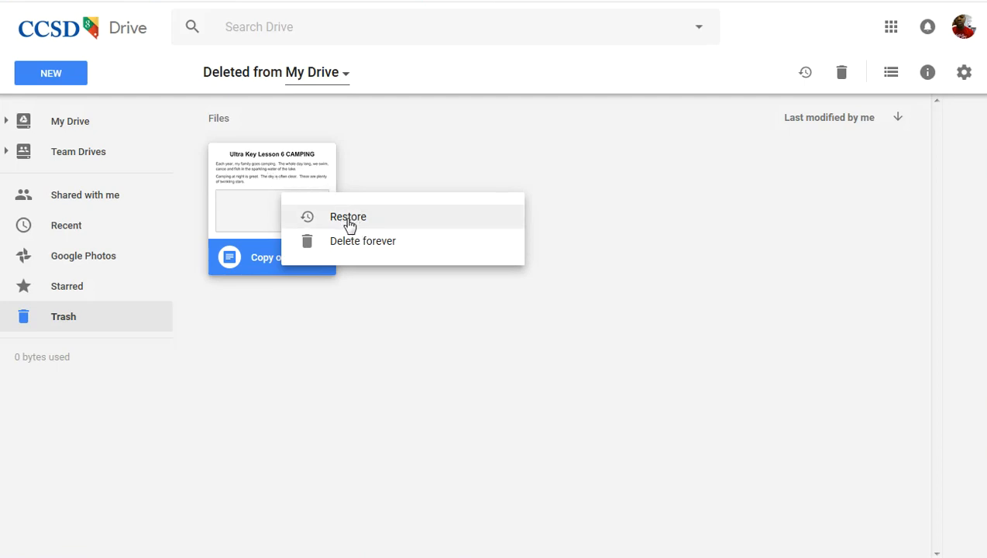
left_click(191, 317)
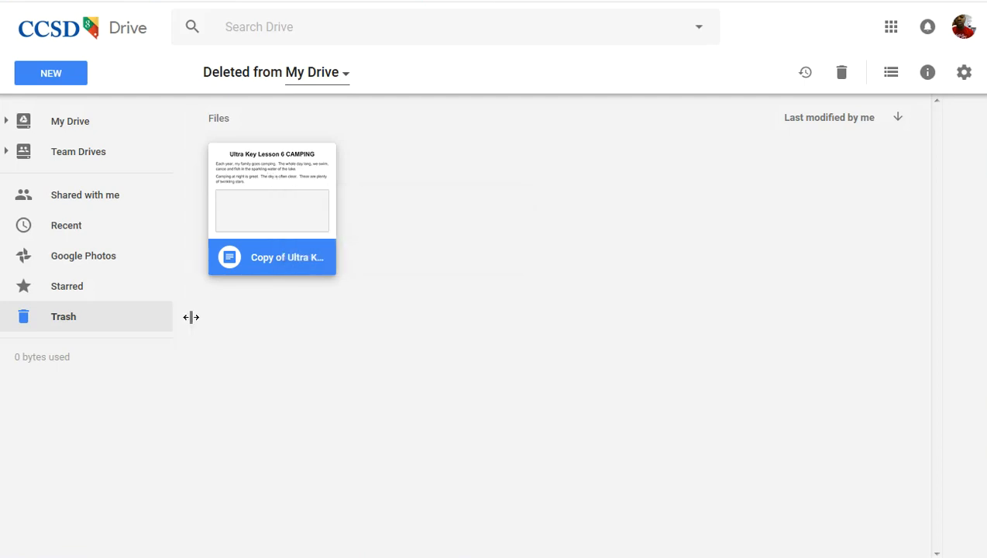
Check the contents of the Computer Class folder after the removal and return to My Drive.
left_click(68, 124)
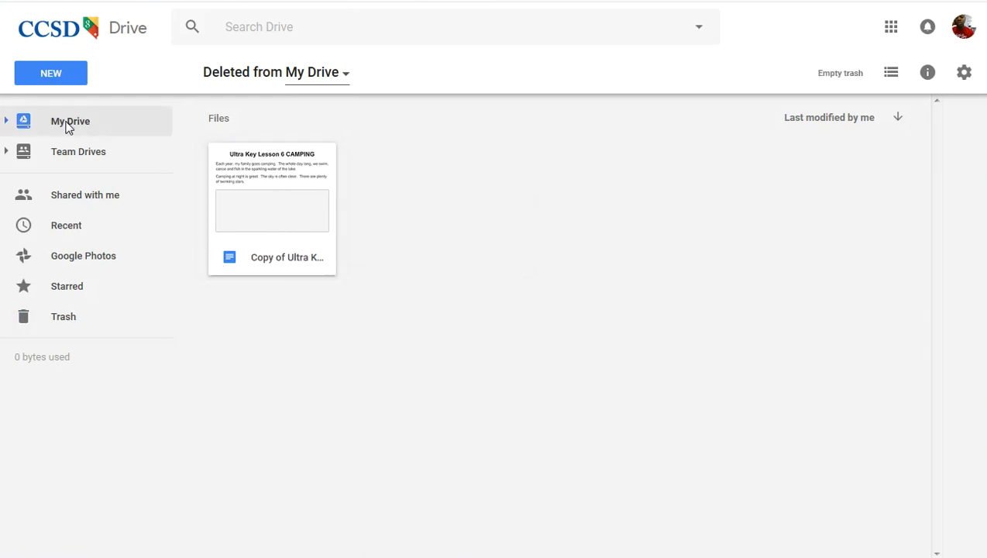
double_click(399, 356)
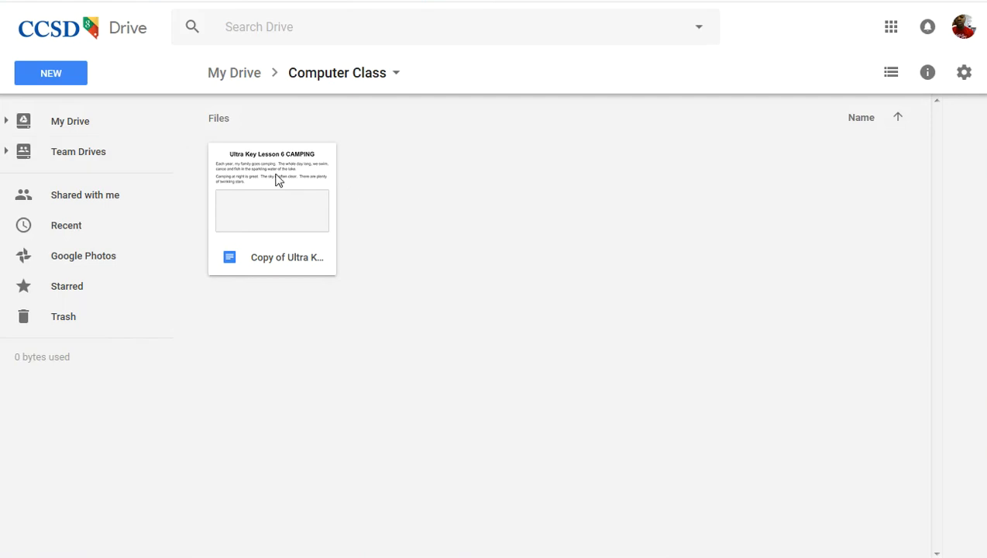
left_click(252, 78)
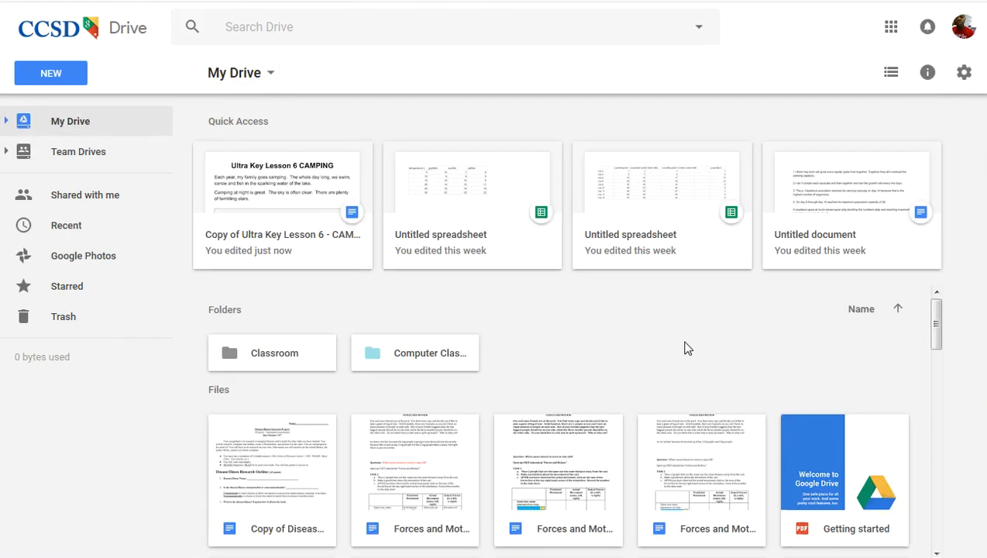
Look over the folders and files in My Drive and compare them with the files listed under Shared with me.
scroll(639, 320, "down", 5)
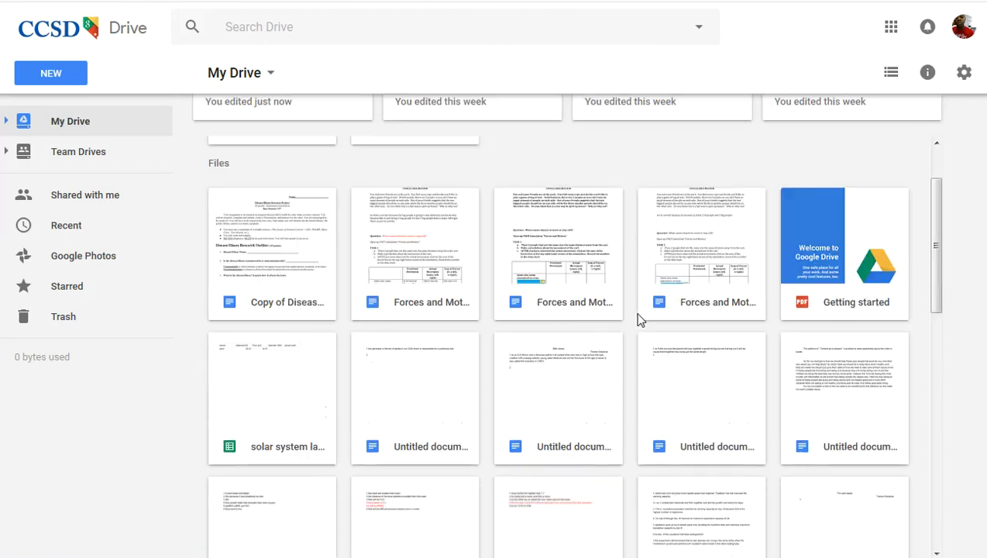
scroll(621, 350, "down", 3)
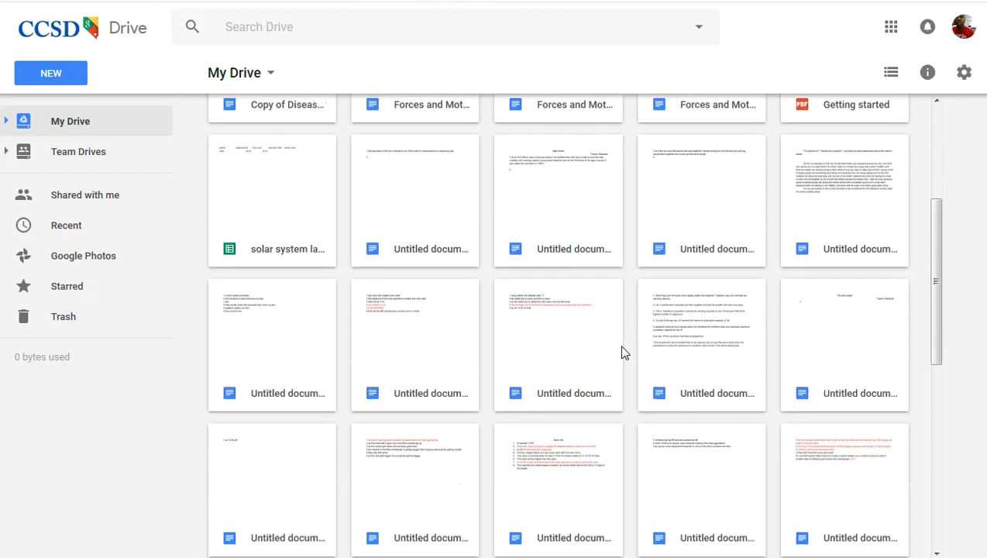
scroll(621, 353, "up", 8)
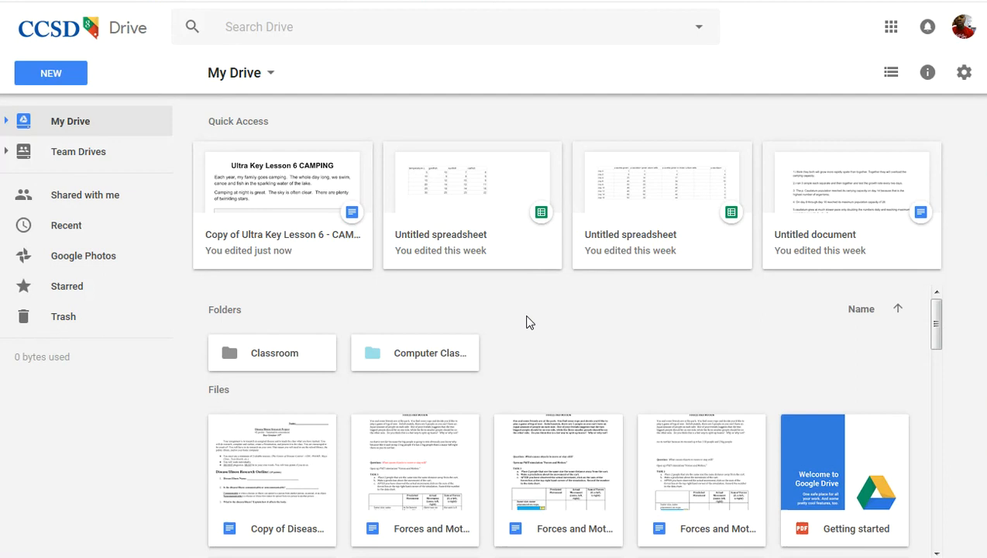
scroll(643, 345, "down", 5)
scroll(639, 364, "up", 5)
left_click(68, 203)
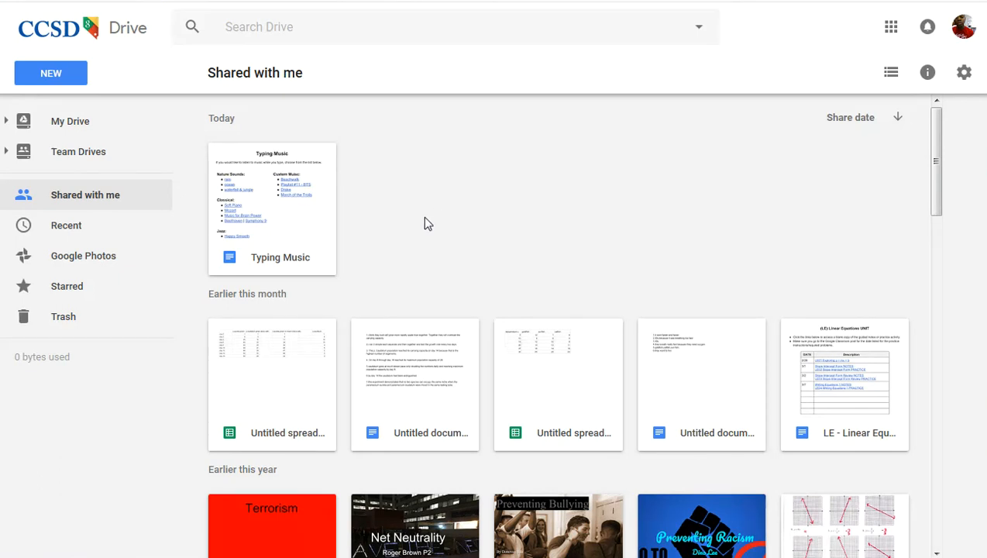
left_click(70, 124)
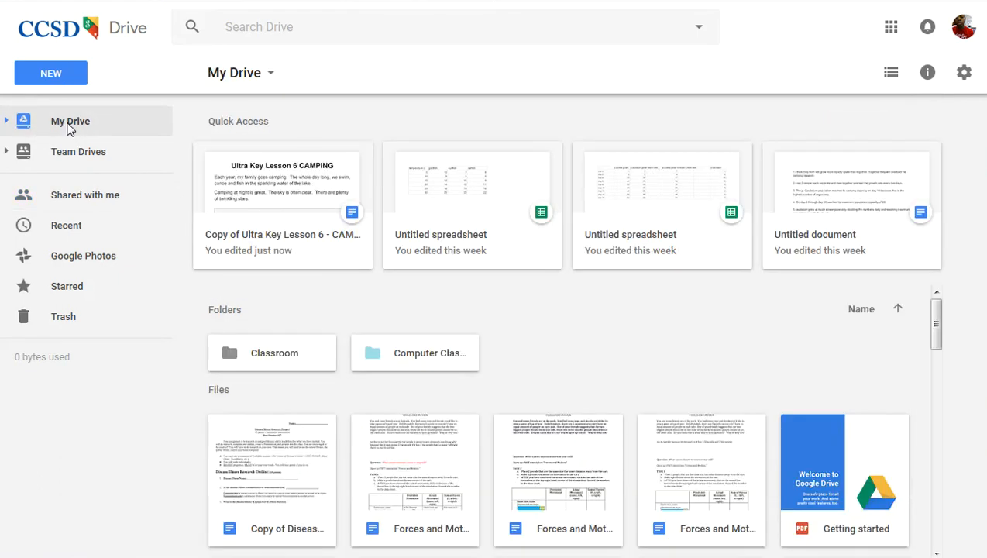
scroll(524, 485, "down", 4)
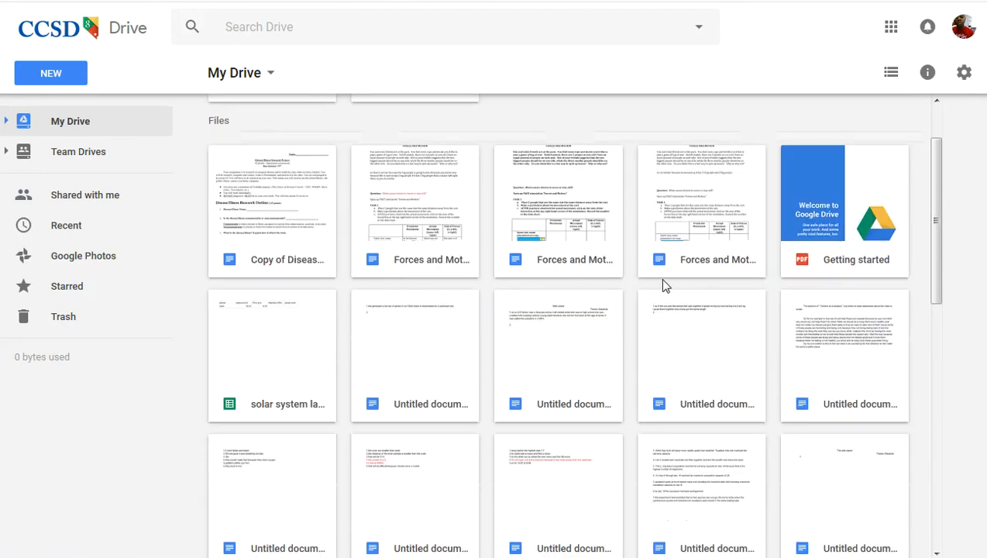
scroll(580, 507, "up", 3)
scroll(728, 275, "up", 1)
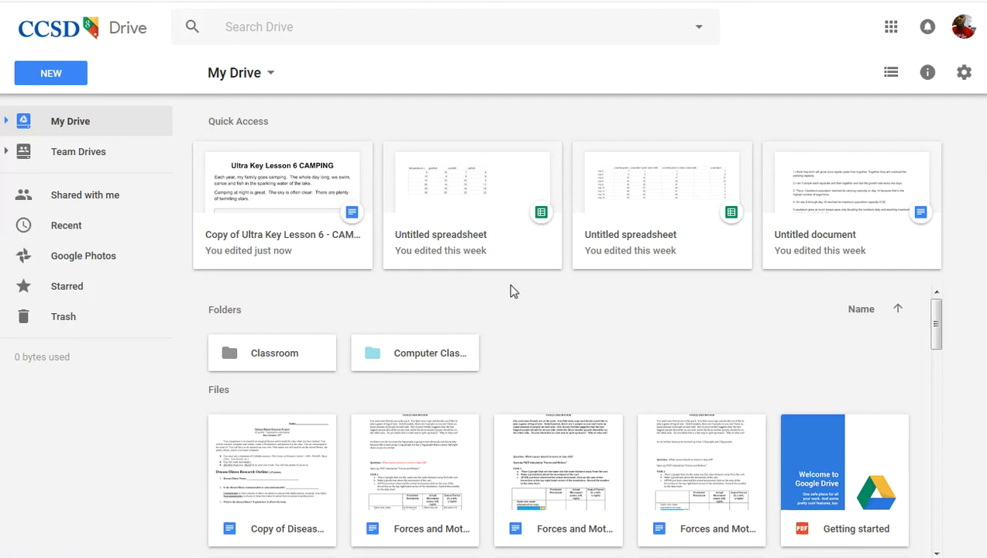
Add the shared Typing Music document from Shared with me to My Drive.
left_click(58, 204)
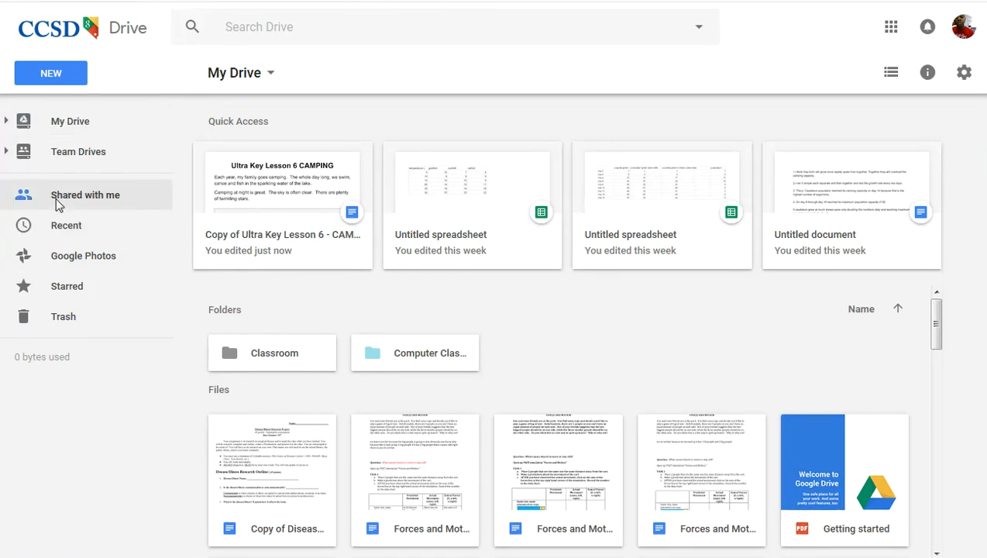
left_click(292, 217)
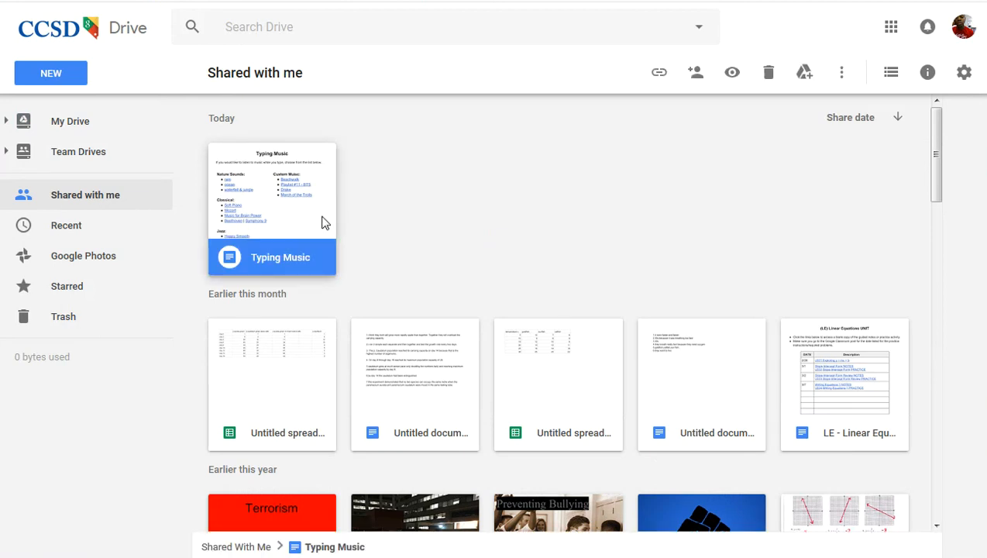
right_click(288, 225)
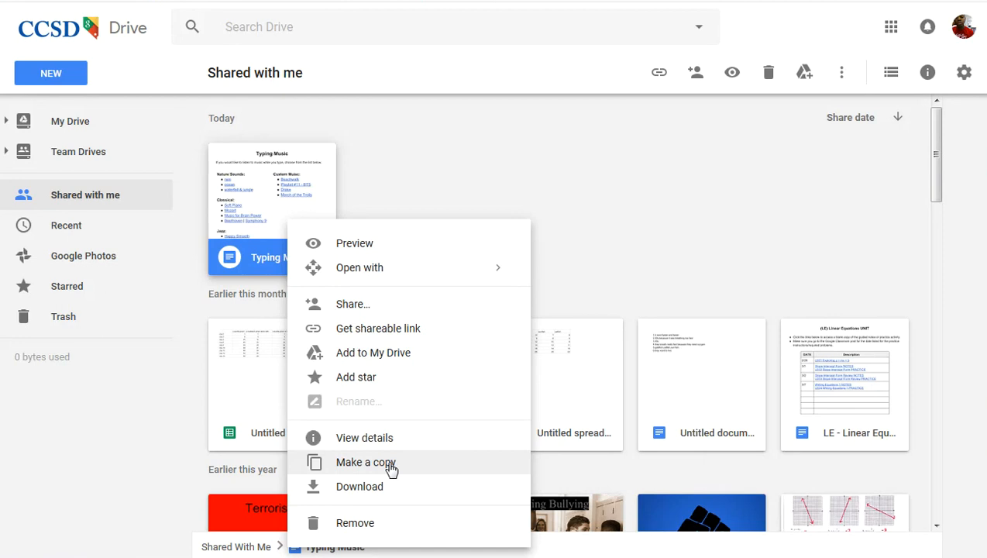
left_click(377, 357)
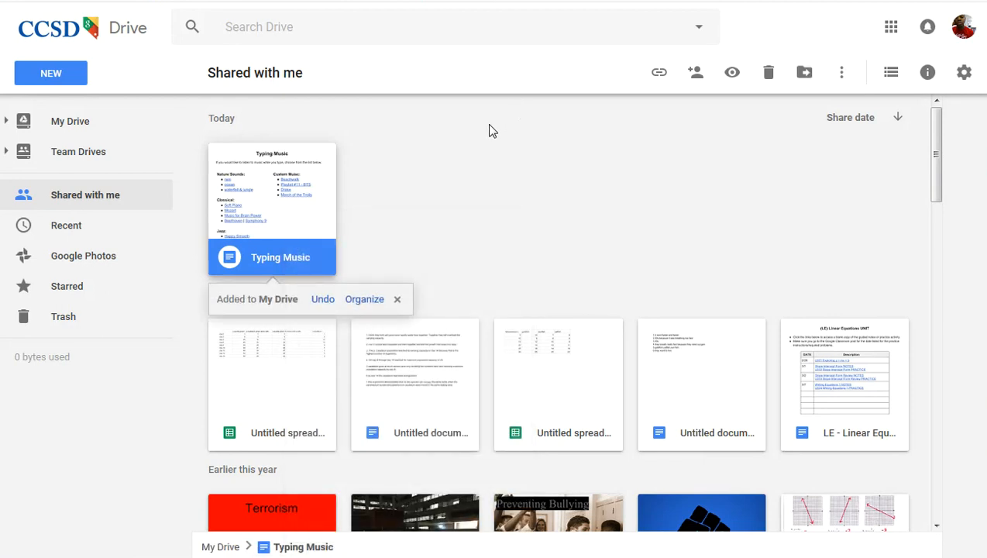
Organize the added Typing Music document by moving it into the Computer Class folder.
left_click(363, 302)
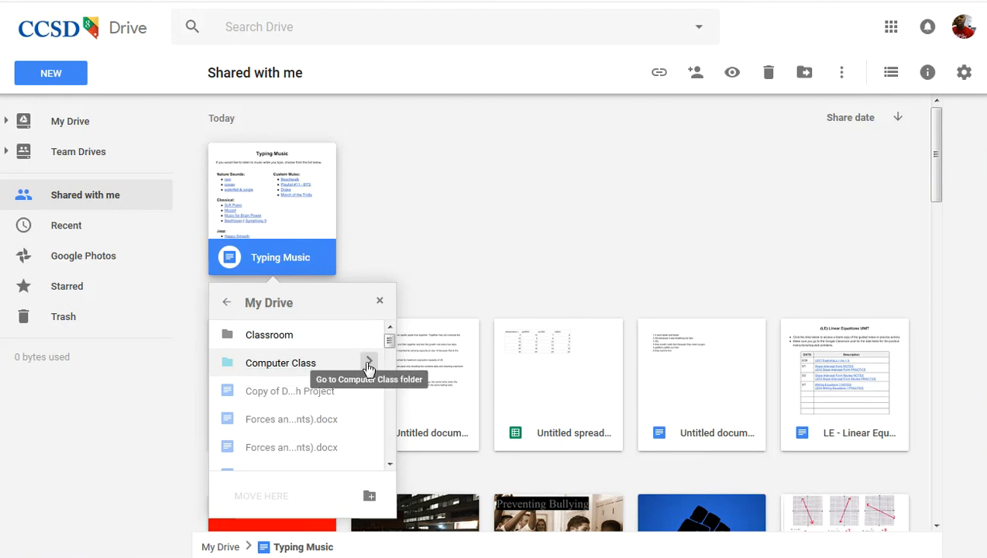
left_click(369, 364)
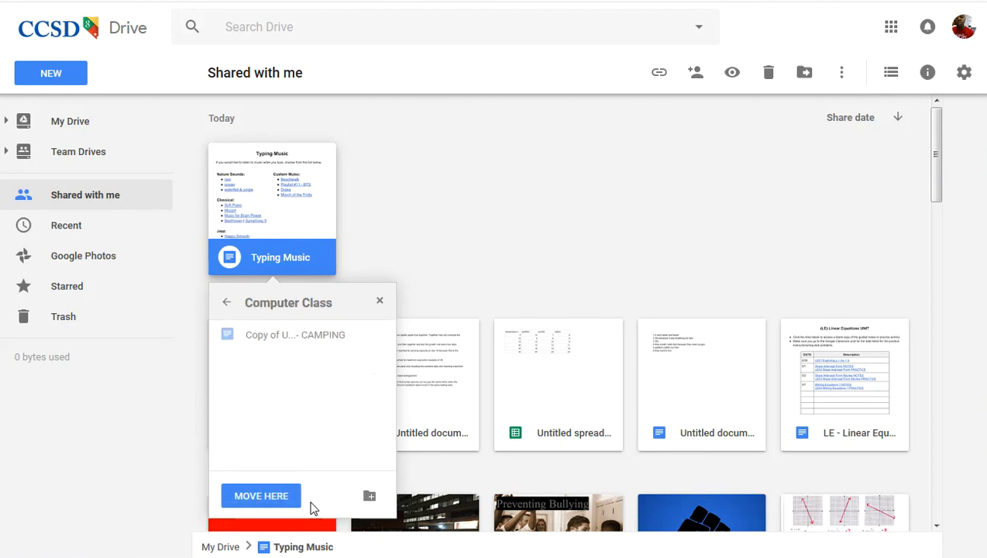
left_click(252, 502)
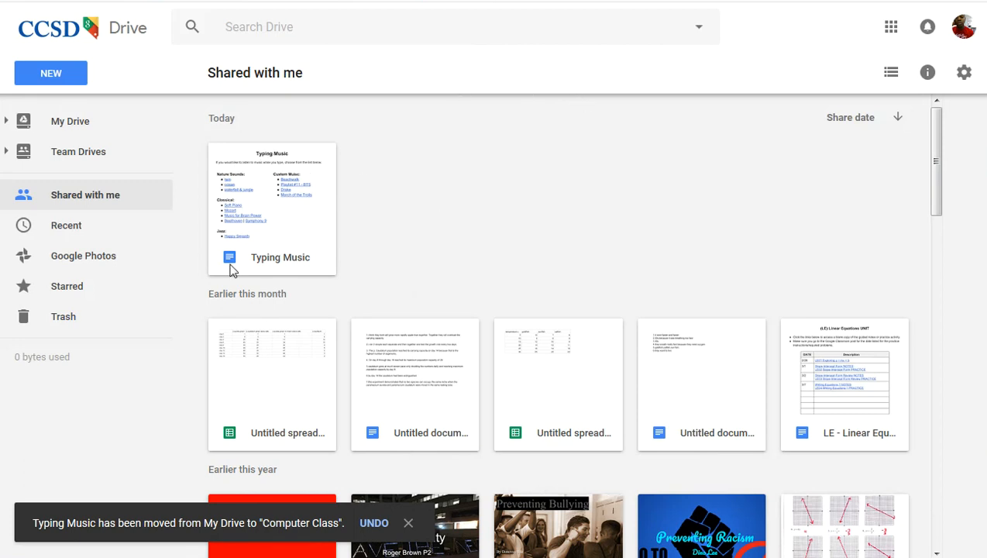
Check the Computer Class folder for the Typing Music document and return to My Drive.
left_click(69, 122)
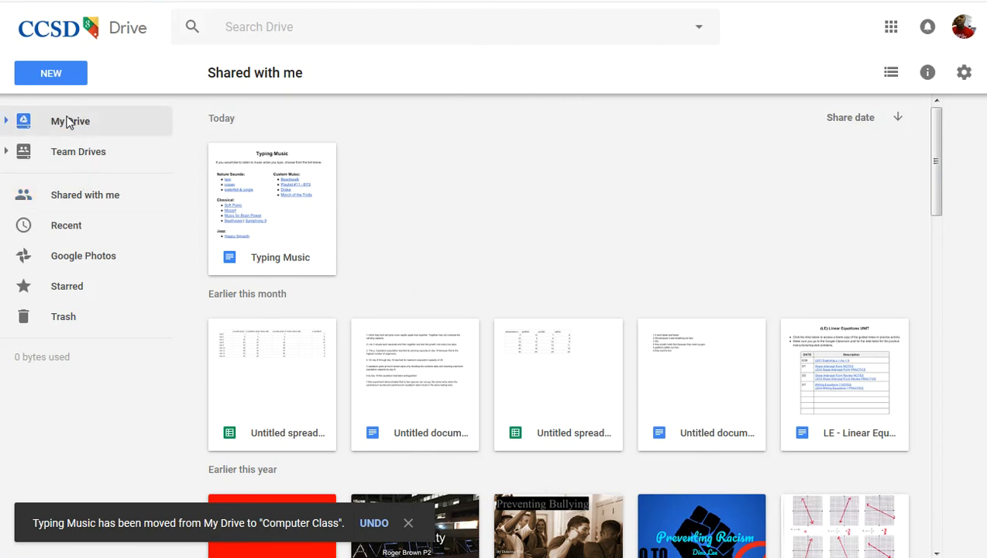
double_click(414, 349)
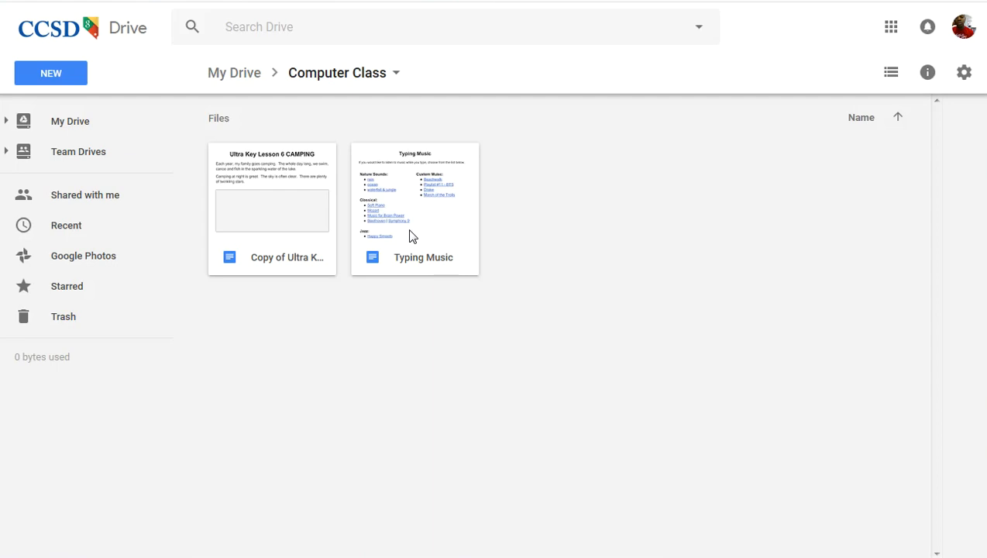
left_click(240, 74)
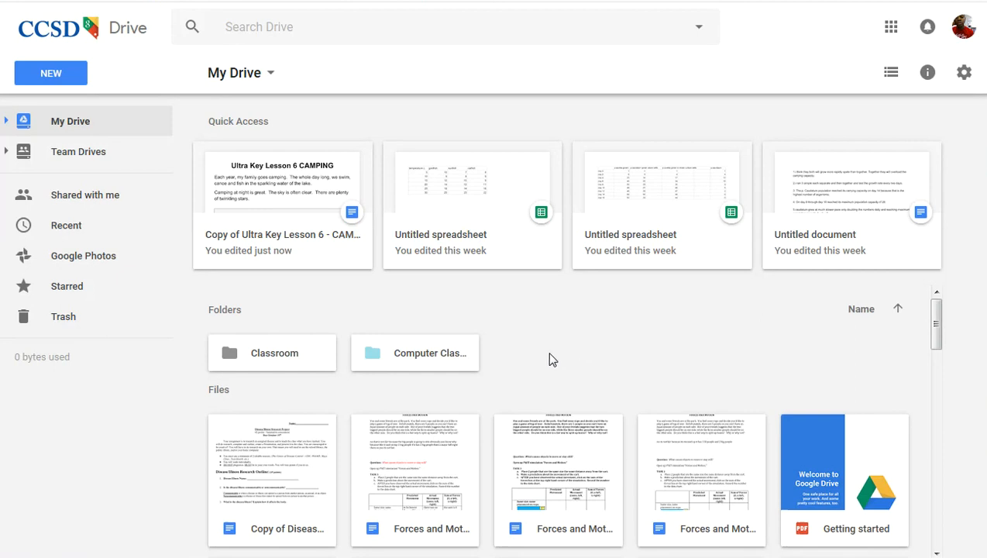
Create a new folder named "My Docs" inside the Computer Class folder.
double_click(416, 361)
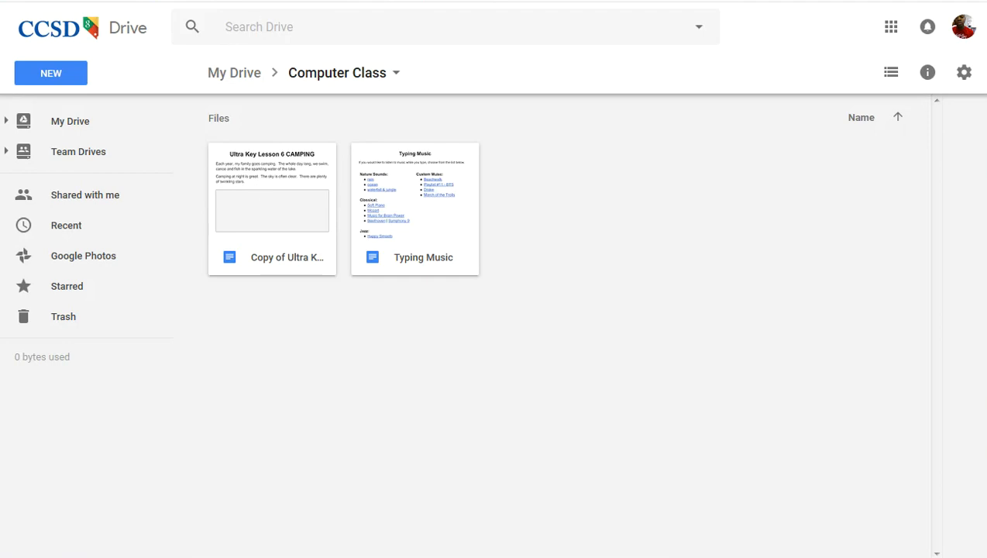
left_click(48, 75)
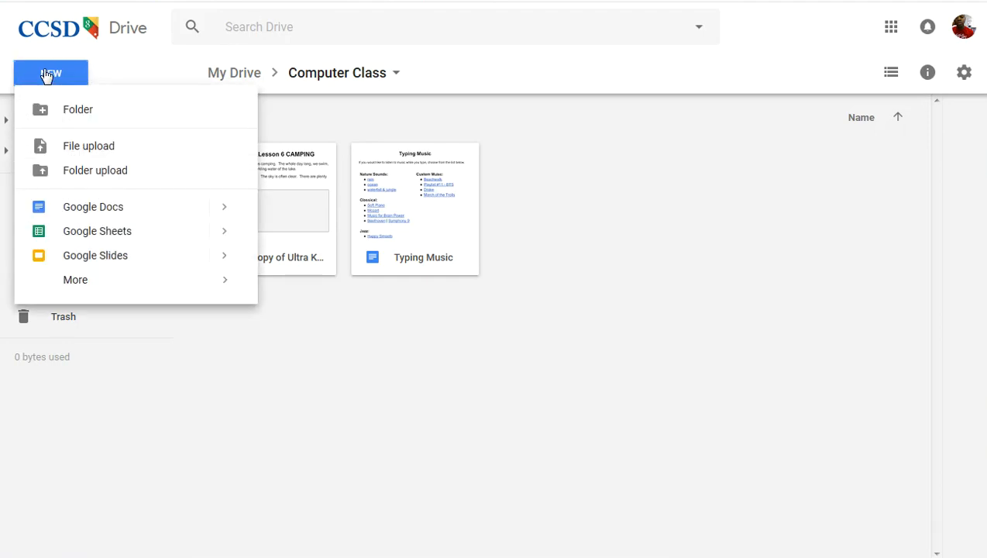
left_click(72, 112)
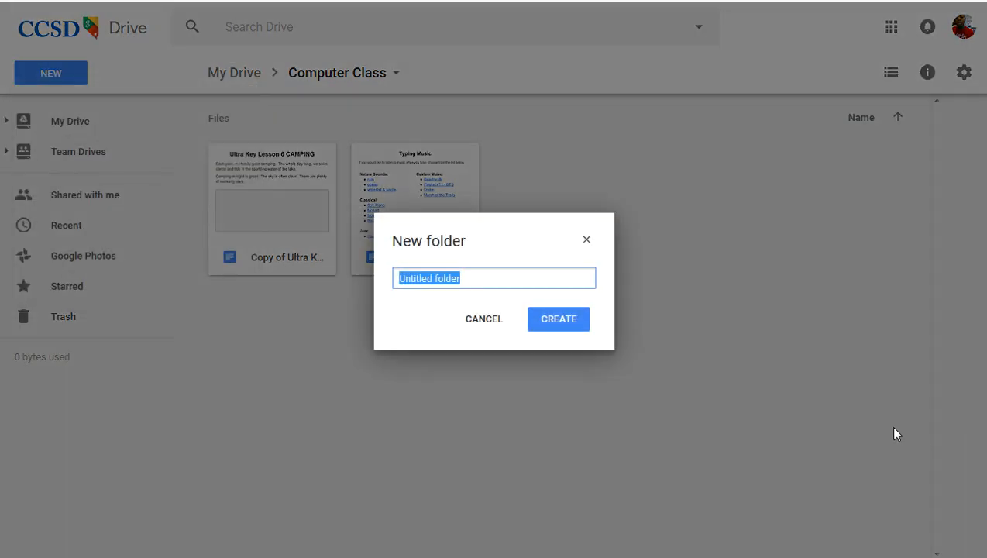
type("My D")
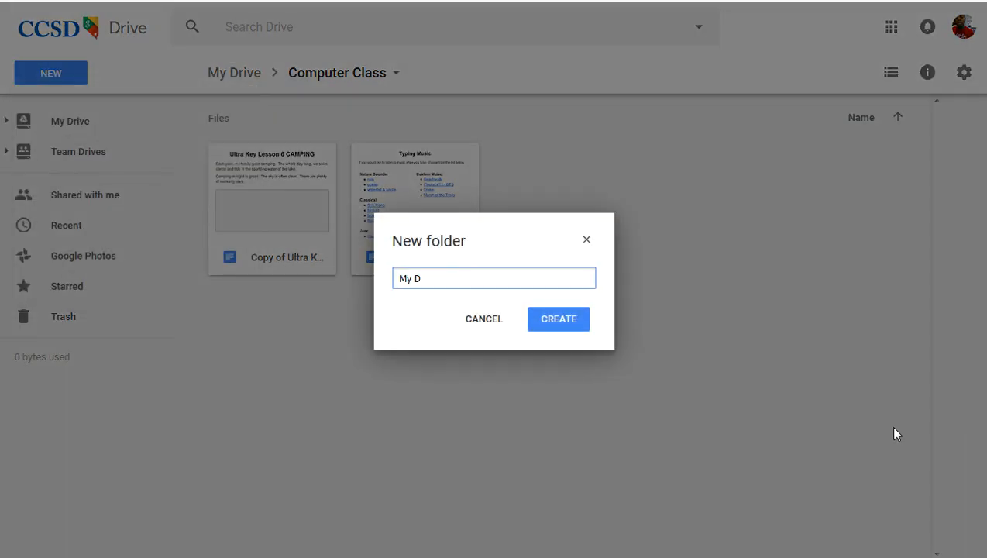
type("icti")
key("BackSpace")
key("BackSpace")
key("BackSpace")
key("BackSpace")
type("ocs")
left_click(546, 322)
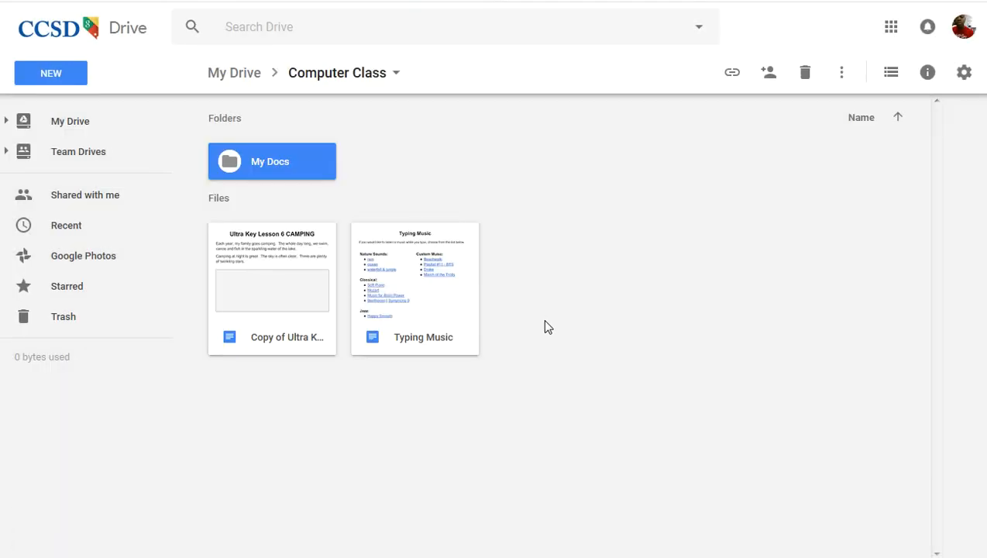
Change the color of the My Docs folder to blue and deselect it.
right_click(230, 158)
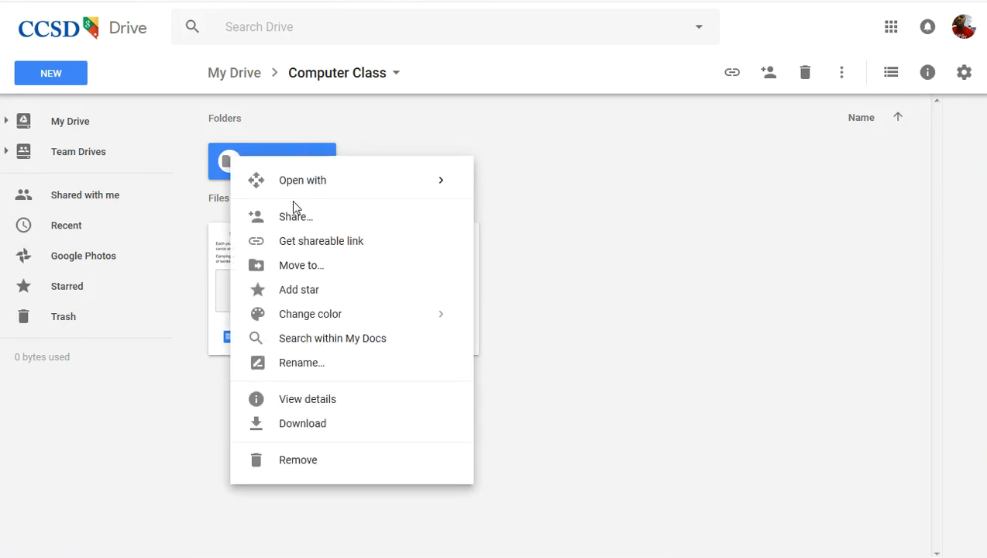
mouse_move(303, 319)
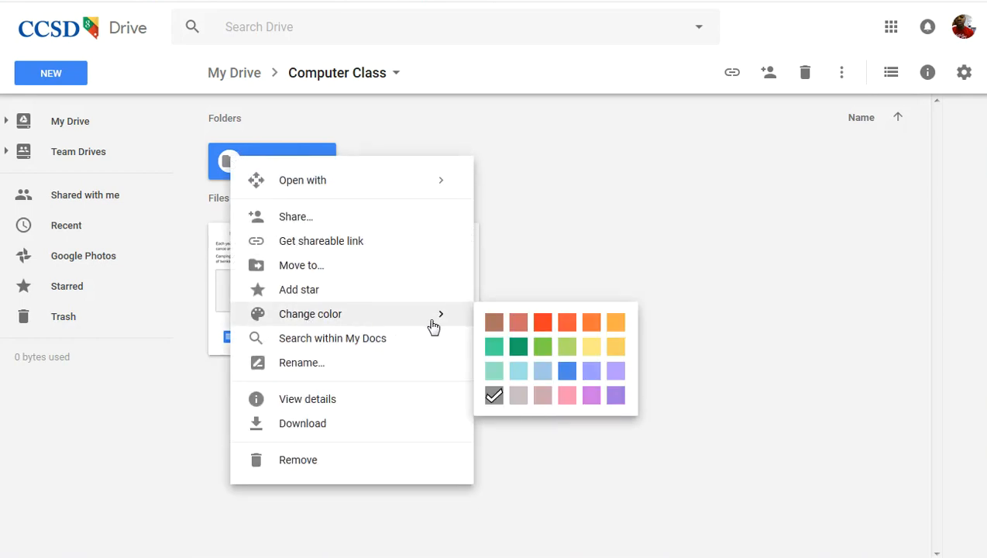
left_click(570, 376)
left_click(452, 185)
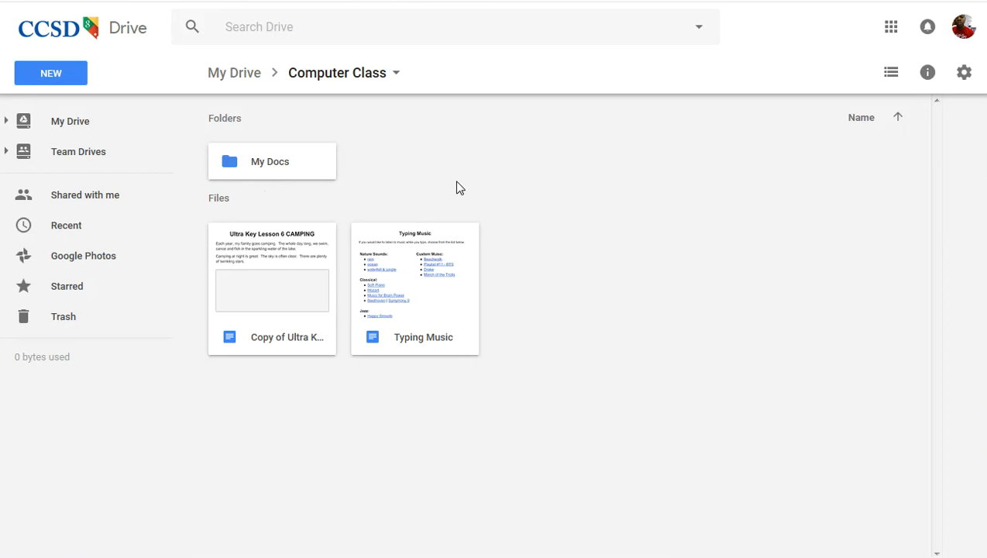
Create a new folder named "My Sheets" inside the Computer Class folder.
left_click(41, 76)
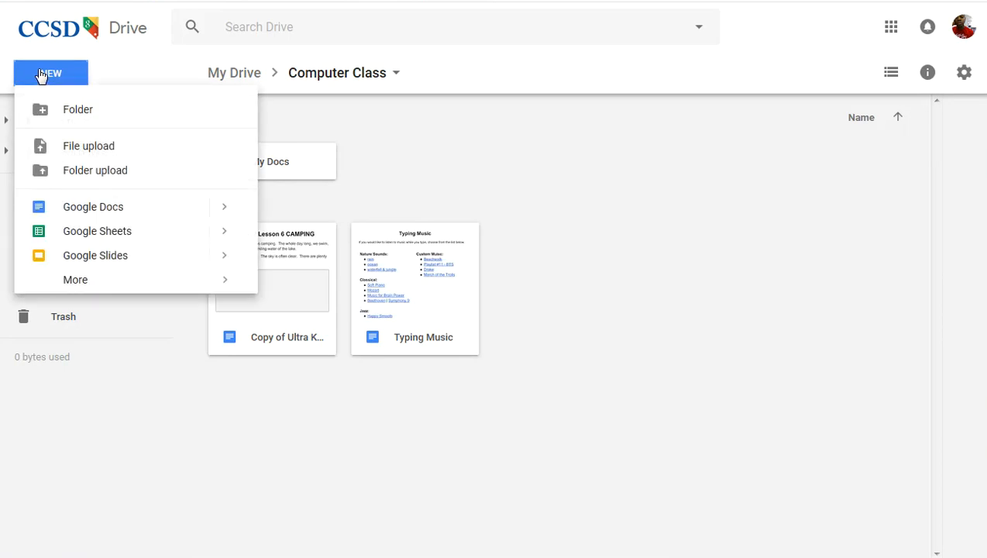
left_click(65, 116)
type("M")
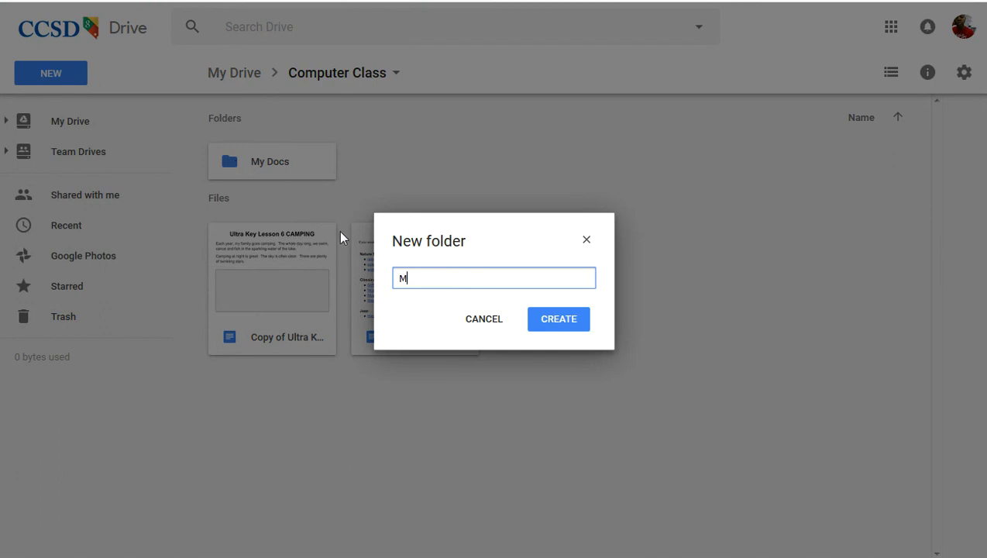
type("y Sheets")
left_click(560, 324)
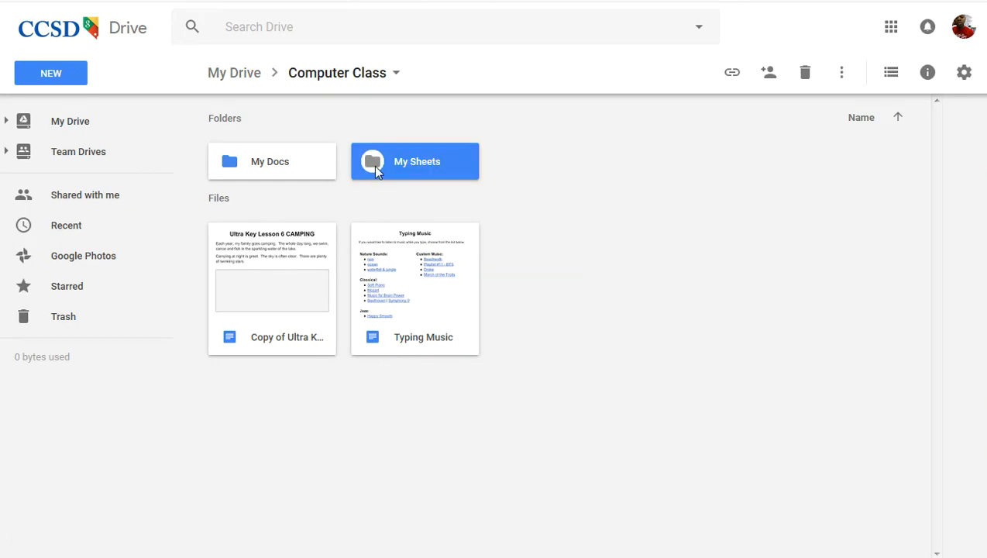
Change the color of the My Sheets folder to the green "Vern fern".
right_click(373, 165)
mouse_move(455, 324)
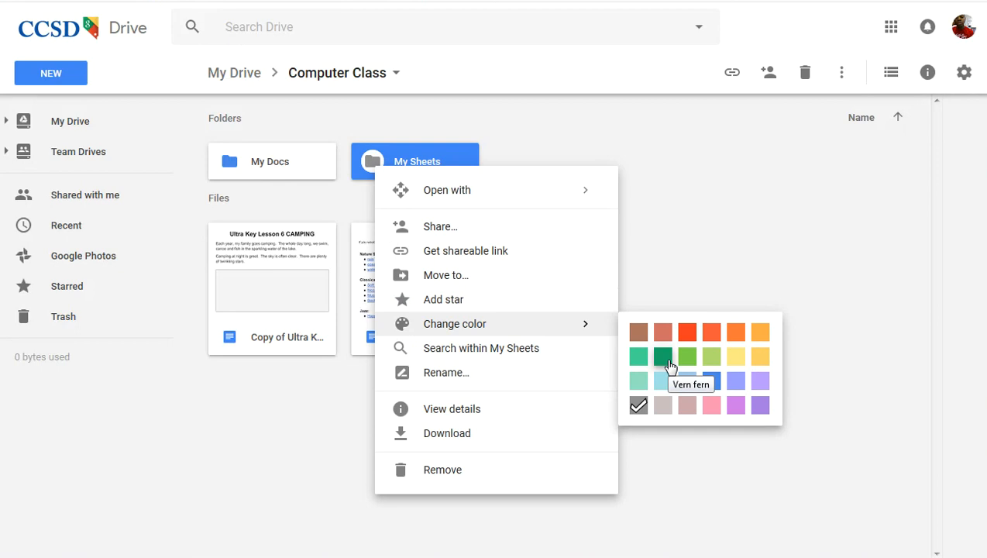
left_click(663, 356)
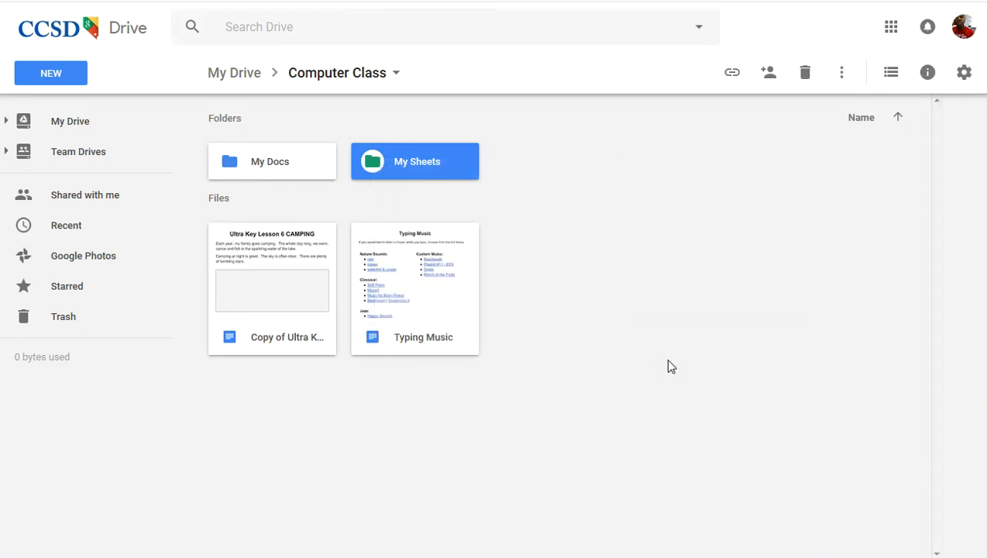
Create a new folder named "My Slides" inside the Computer Class folder.
left_click(59, 78)
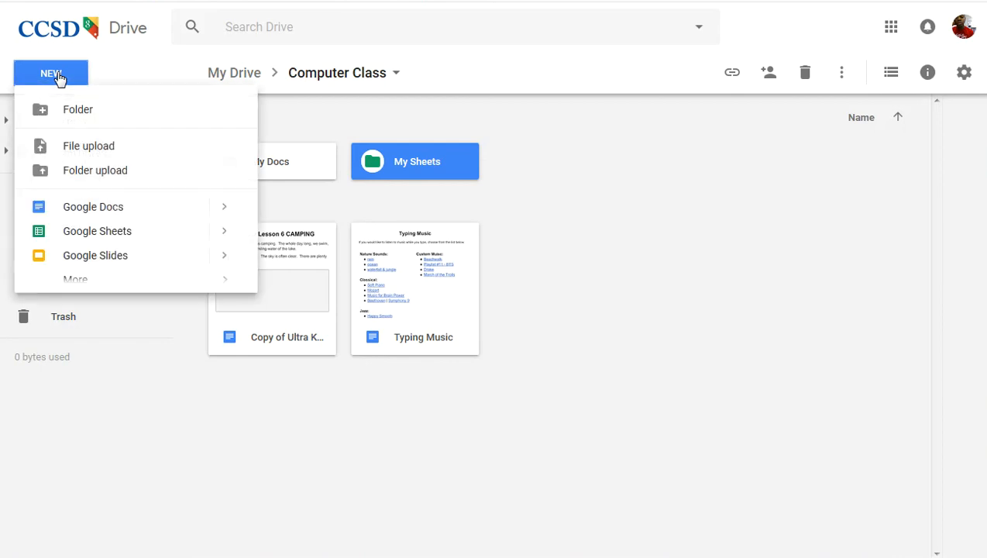
left_click(77, 114)
type("M")
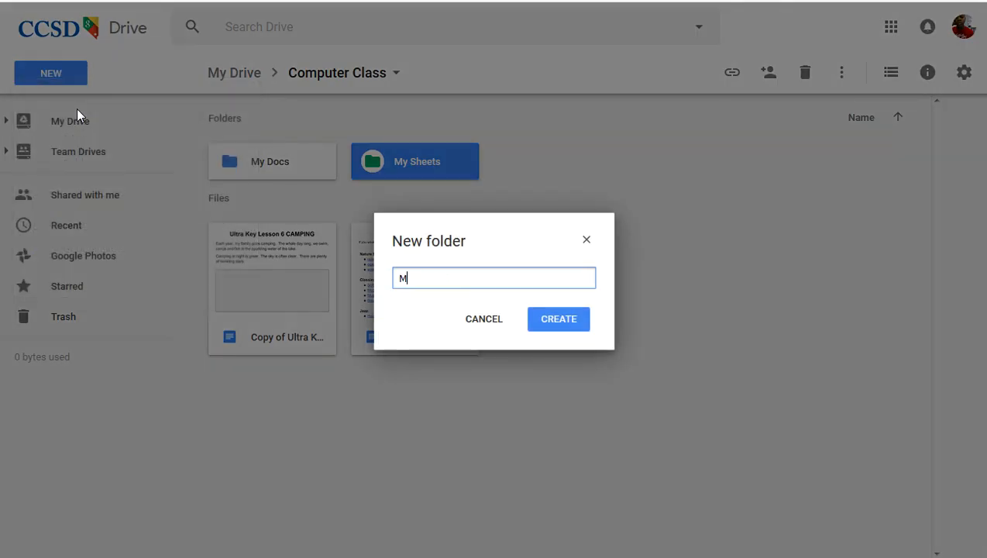
type("y Slides")
left_click(577, 326)
Change the color of the My Slides folder to light yellow.
left_click(509, 162)
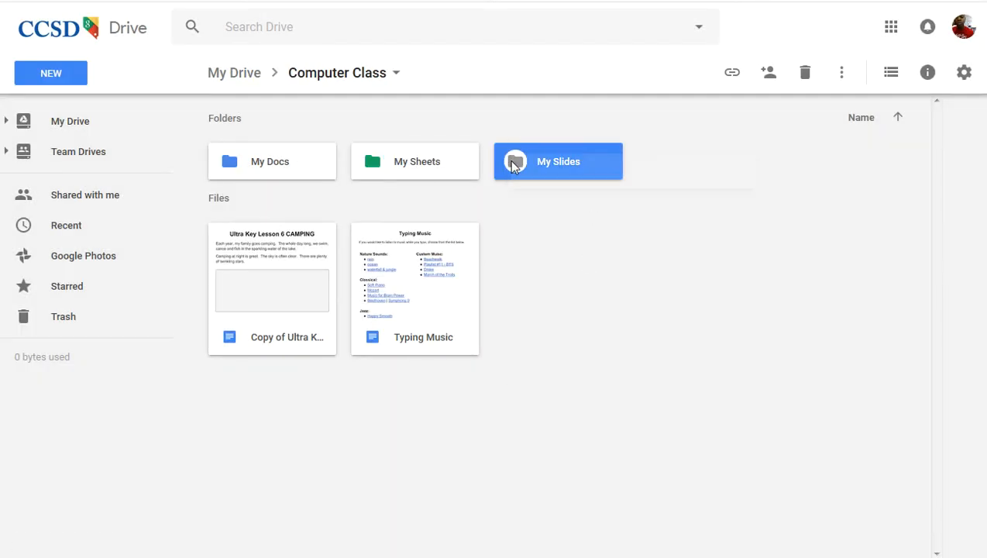
right_click(508, 162)
mouse_move(616, 318)
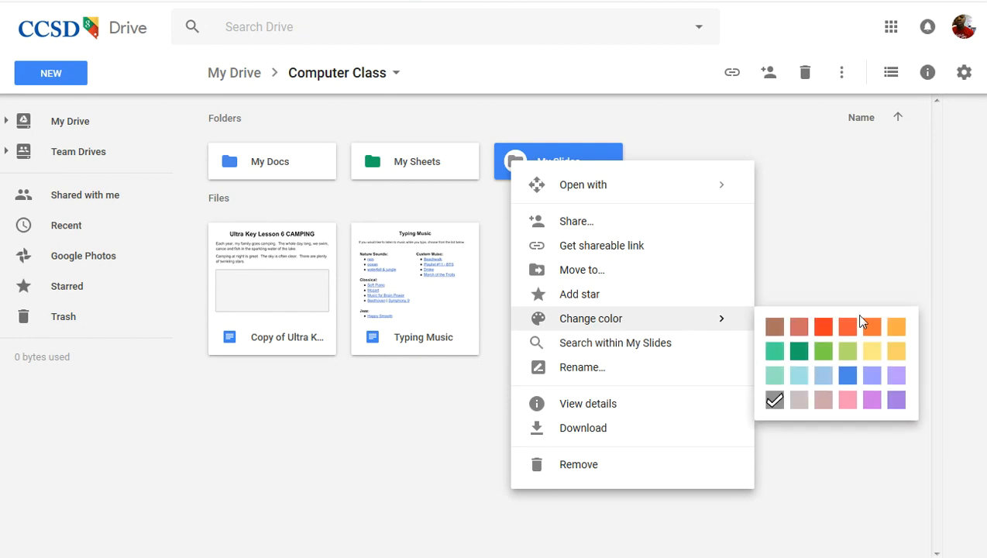
left_click(878, 359)
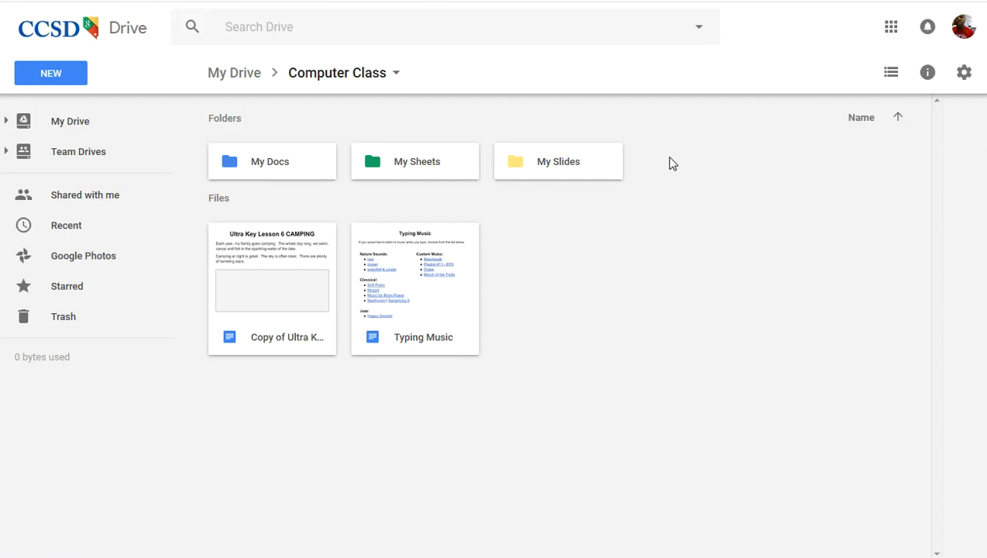
Create a new folder named "Ultra Key" inside the Computer Class folder.
left_click(72, 78)
left_click(53, 110)
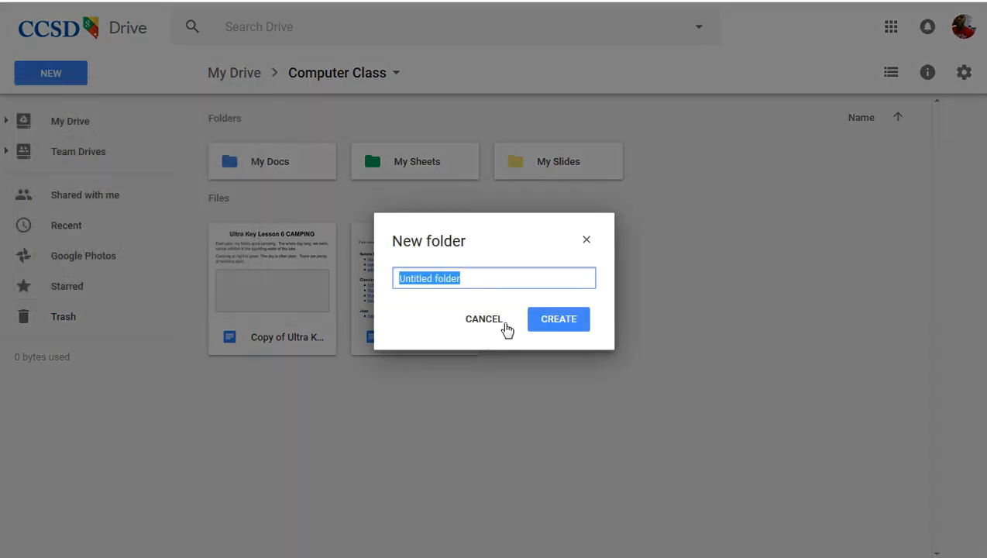
type("Ultra Key")
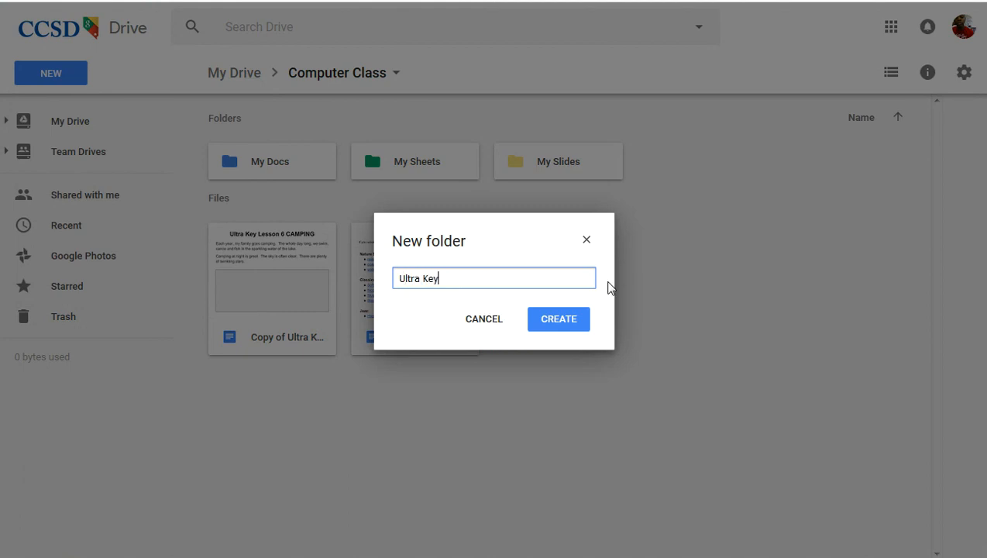
left_click(563, 322)
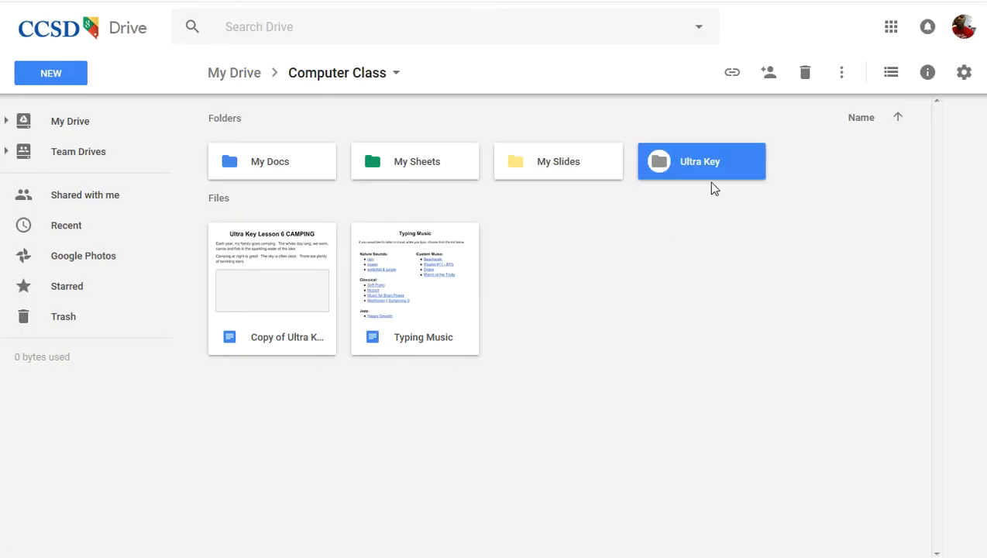
Change the color of the Ultra Key folder to light purple and deselect it.
right_click(659, 168)
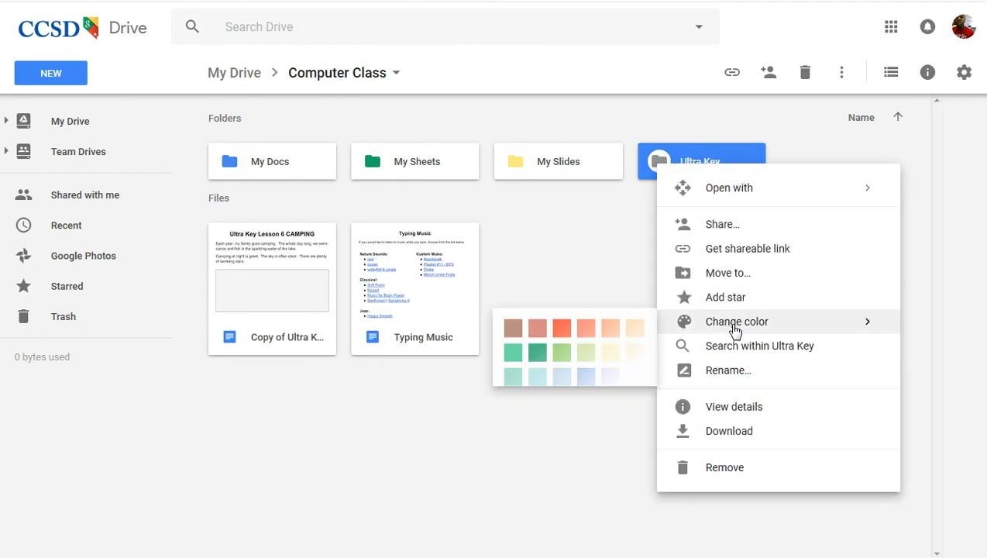
mouse_move(690, 322)
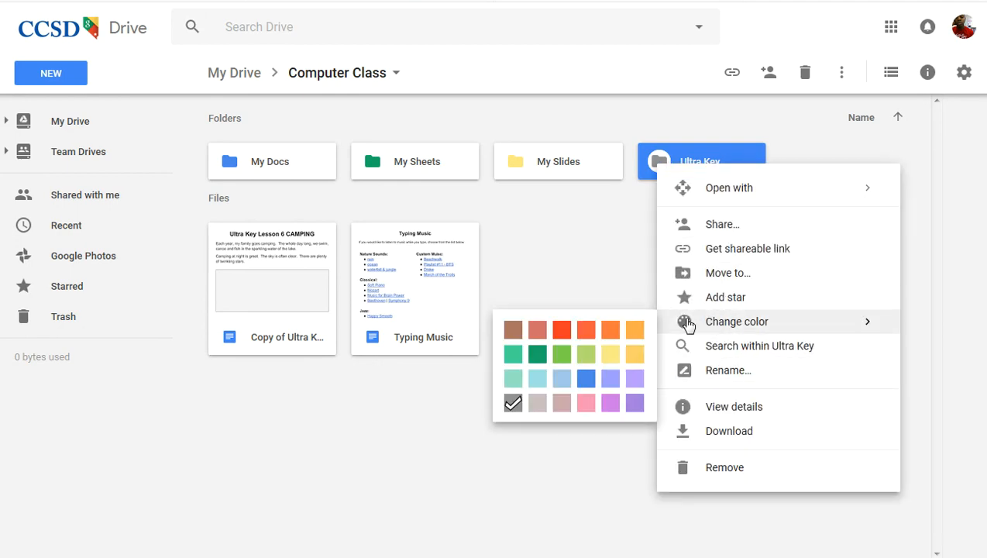
left_click(610, 403)
left_click(653, 249)
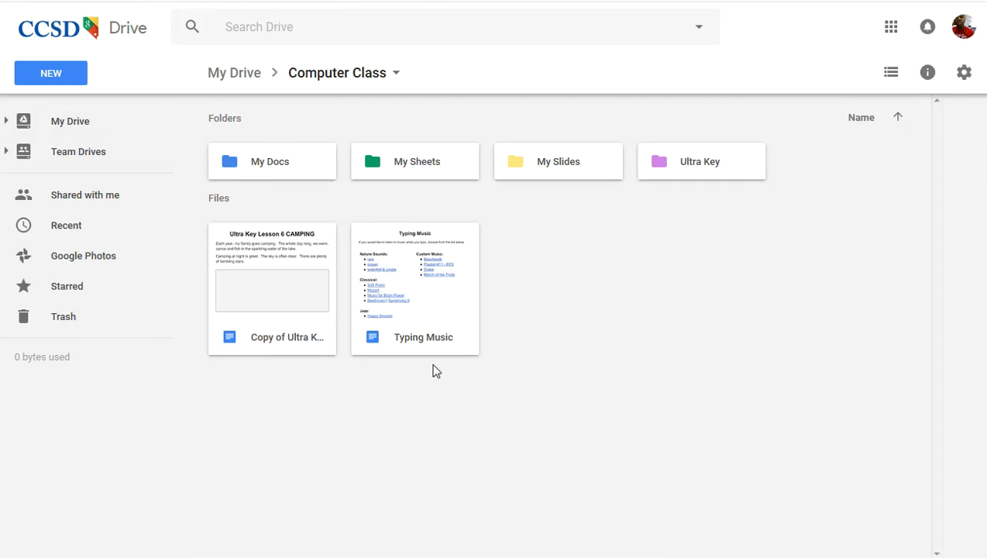
Check the full name of the copied Ultra Key document in list view and return to grid view.
left_click(267, 247)
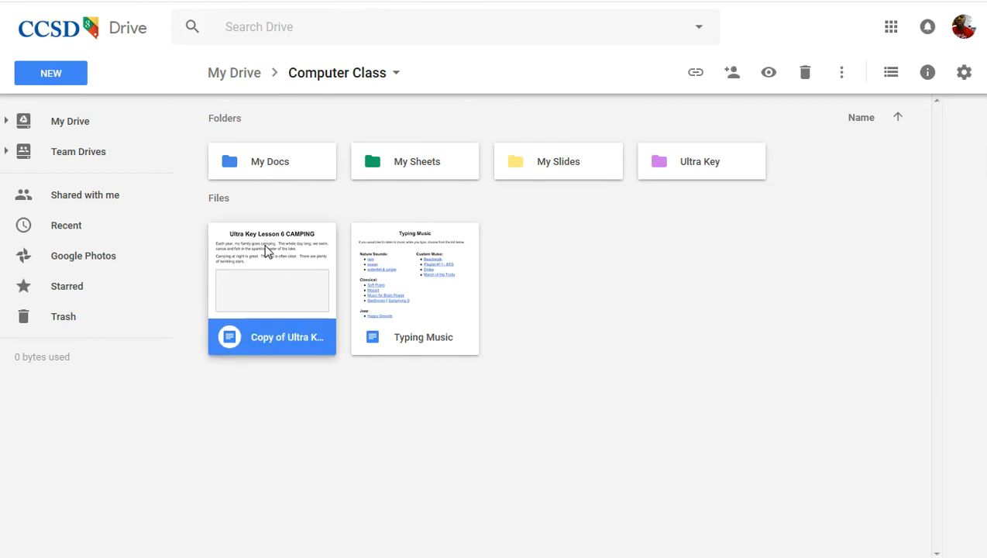
left_click(457, 270)
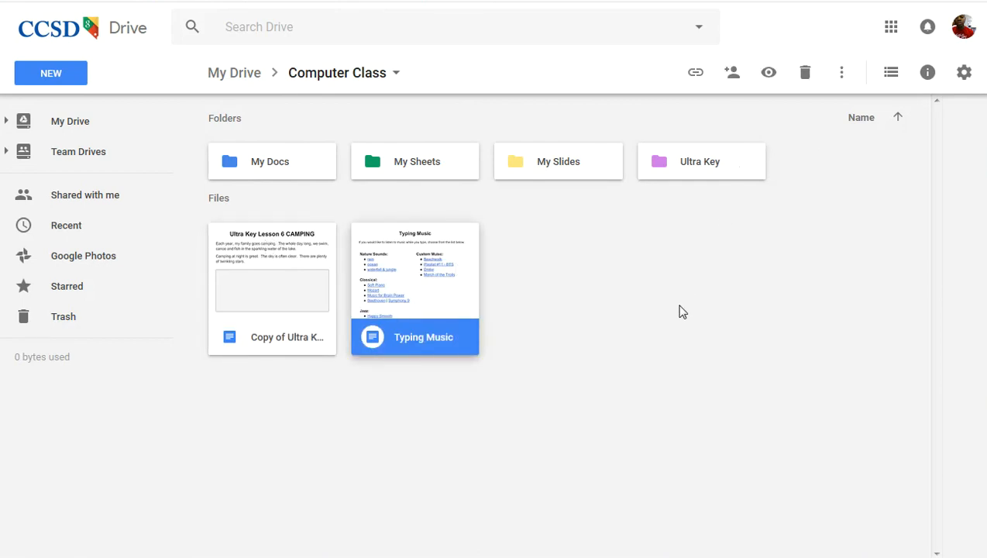
left_click(273, 338)
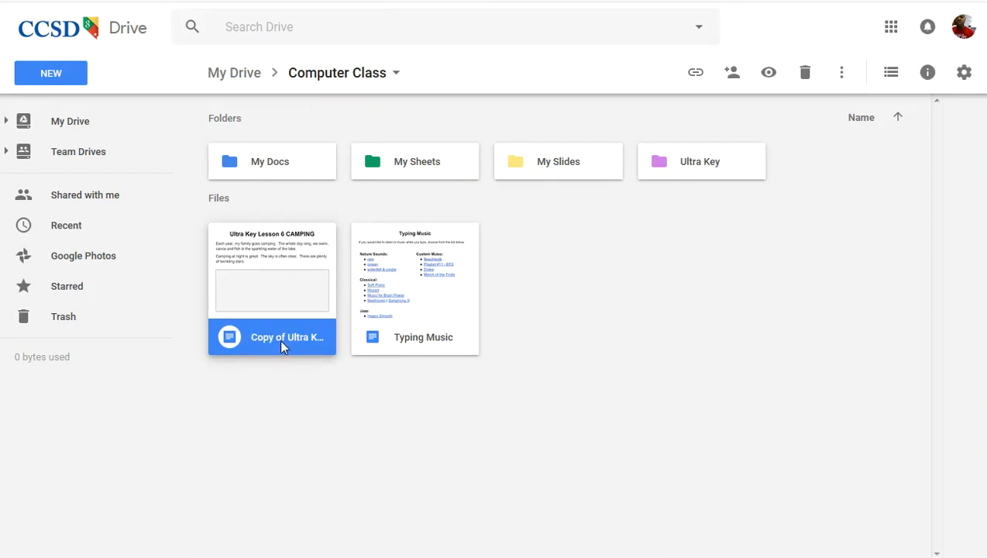
left_click(891, 72)
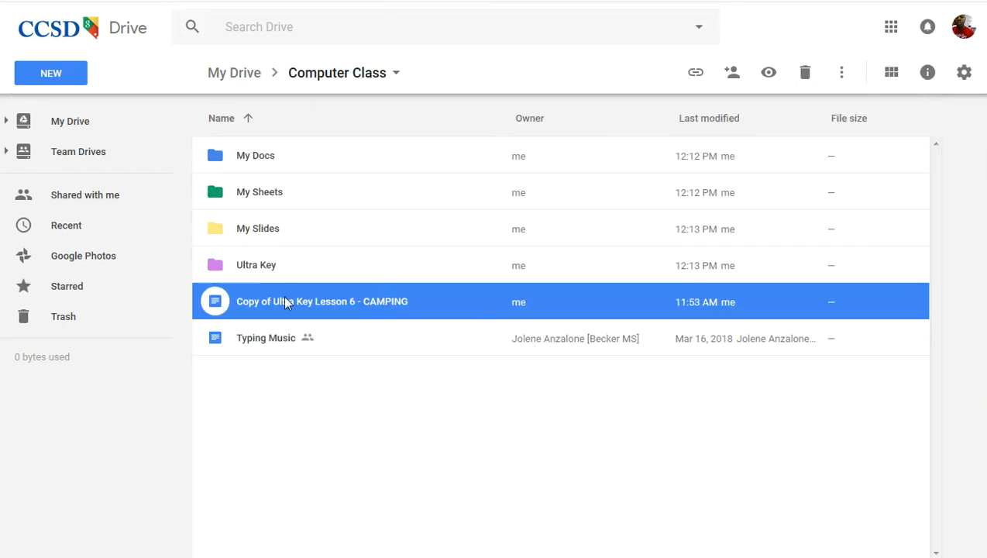
left_click(891, 72)
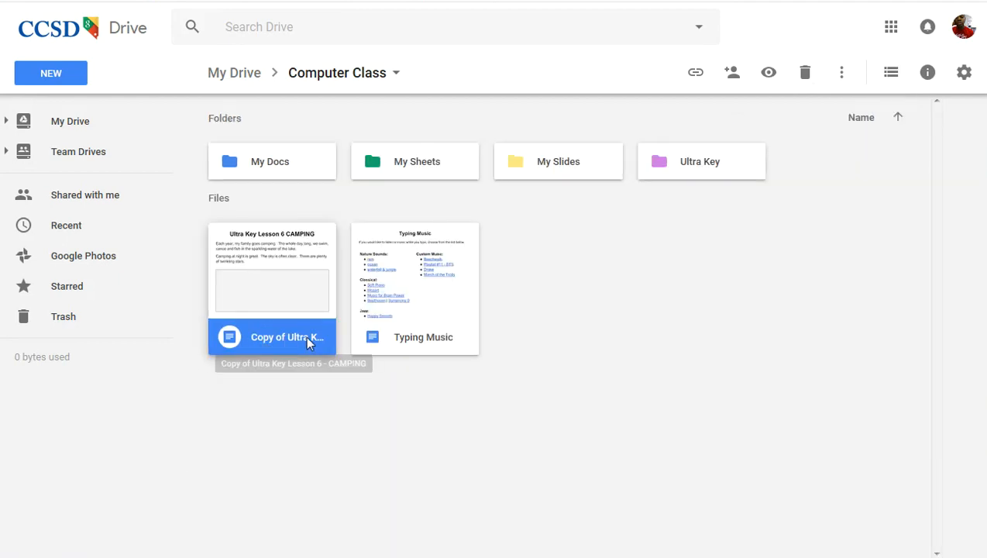
Rename the copied Ultra Key Lesson 6 document as "6 - CAMPING" and return to My Drive.
right_click(271, 341)
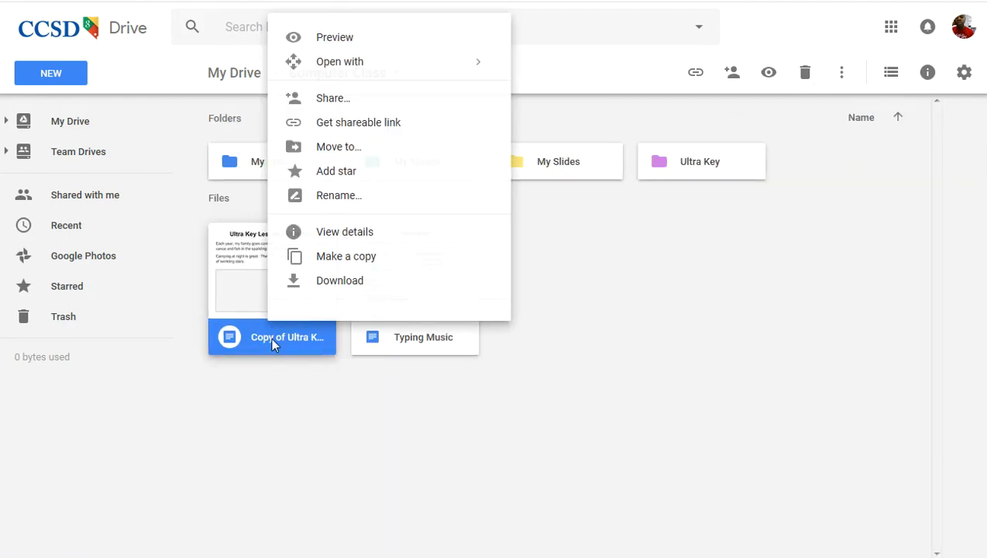
left_click(326, 198)
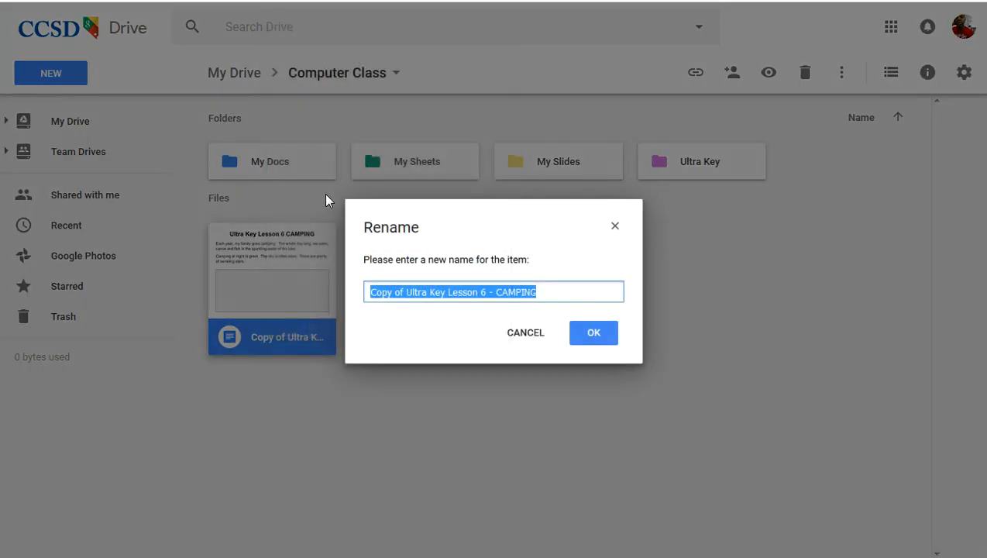
left_click(502, 292)
left_click(482, 292)
left_click_drag(474, 292, 236, 268)
key("BackSpace")
left_click(591, 332)
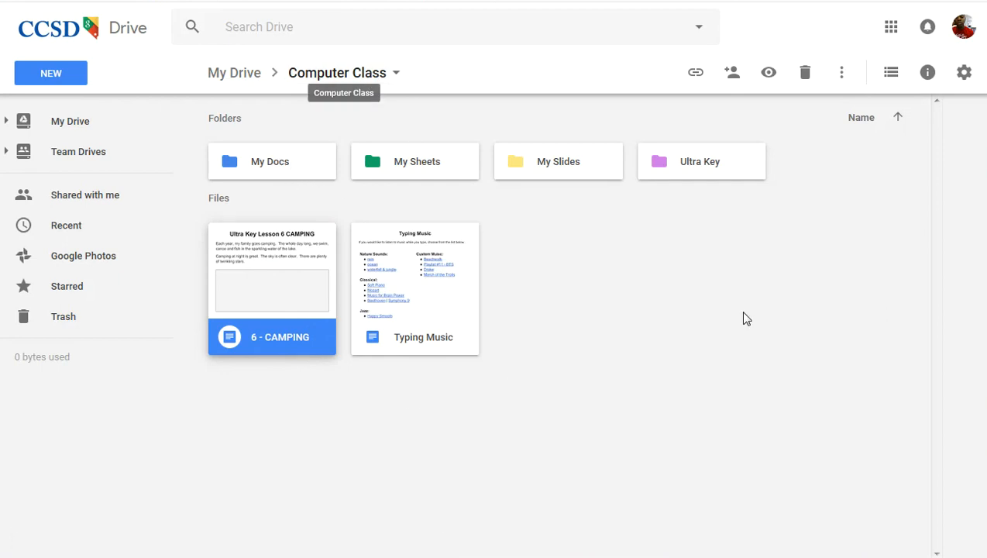
left_click(242, 81)
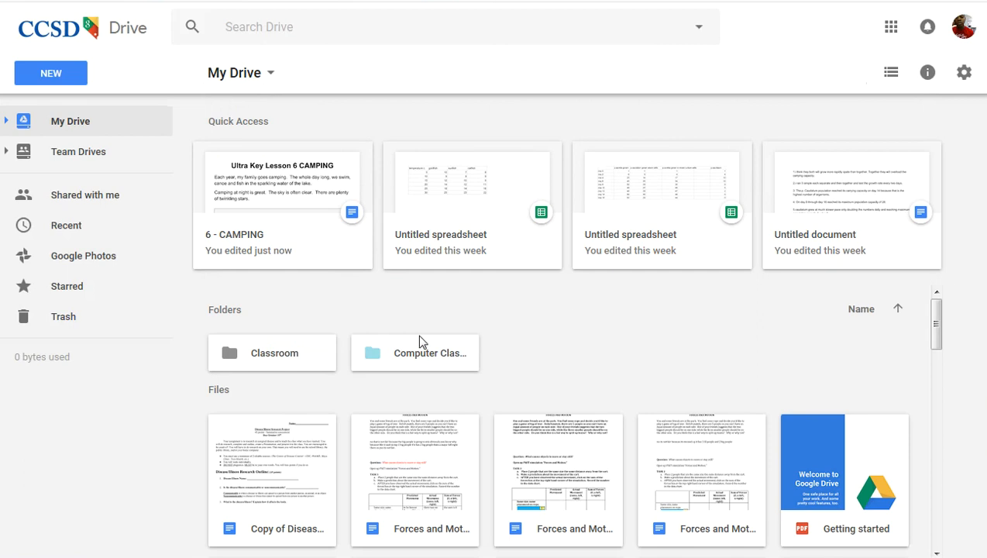